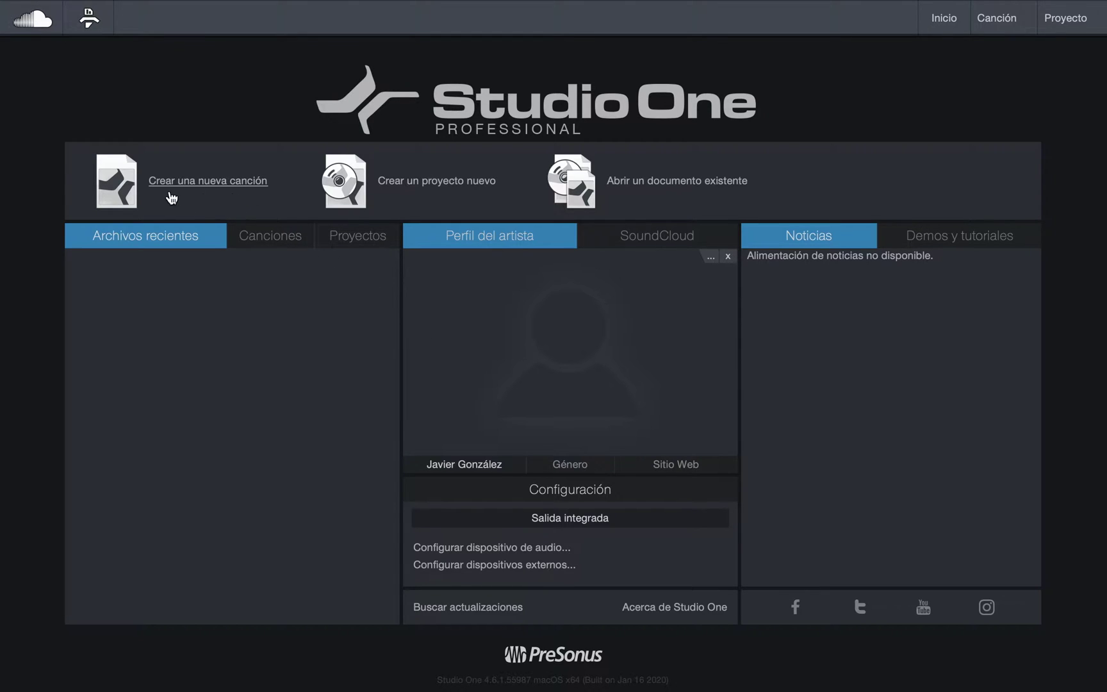
- Start a new empty song titled "La Página Canción" and set its save location to the Escritorio folder
click(242, 188)
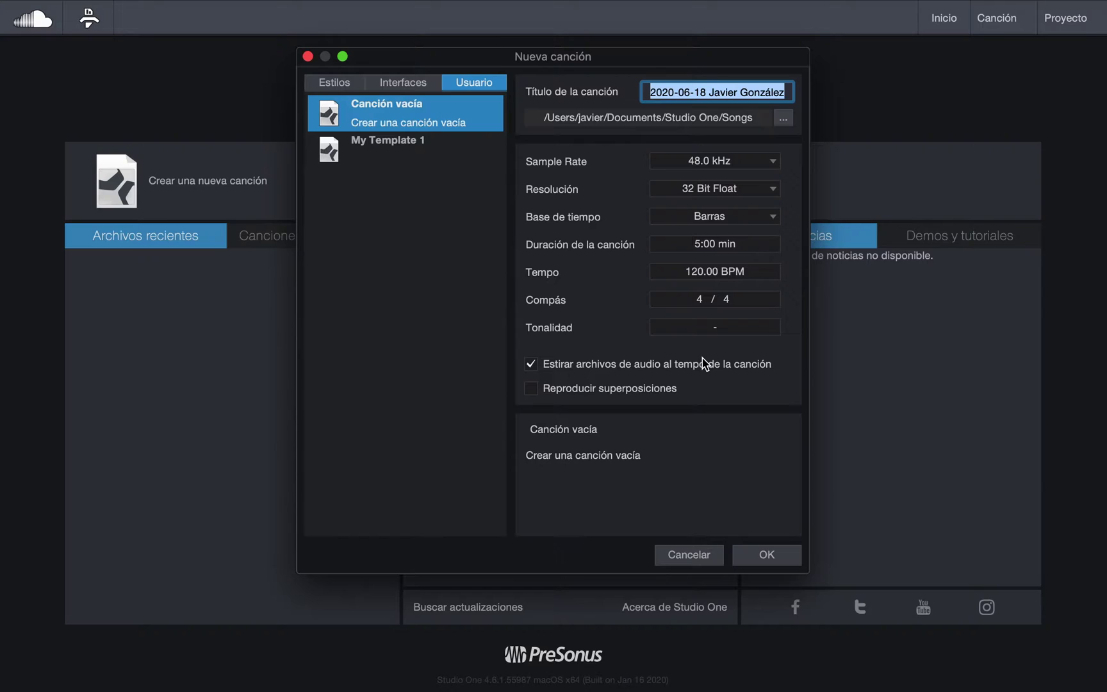
text(La Página)
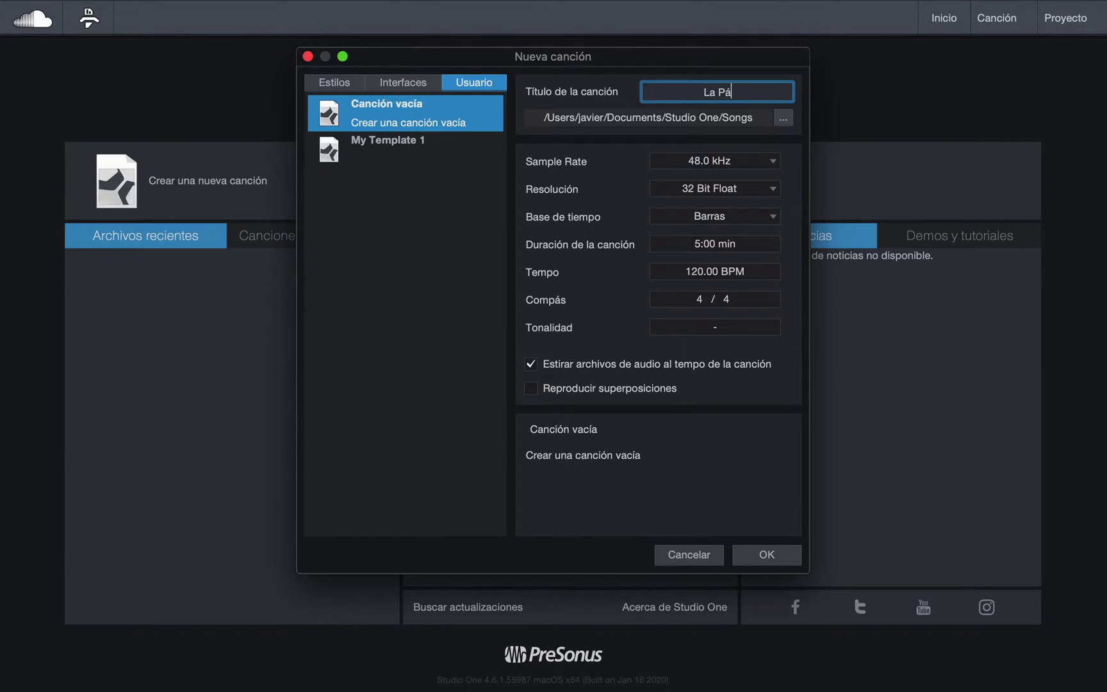
text( Canción)
click(783, 118)
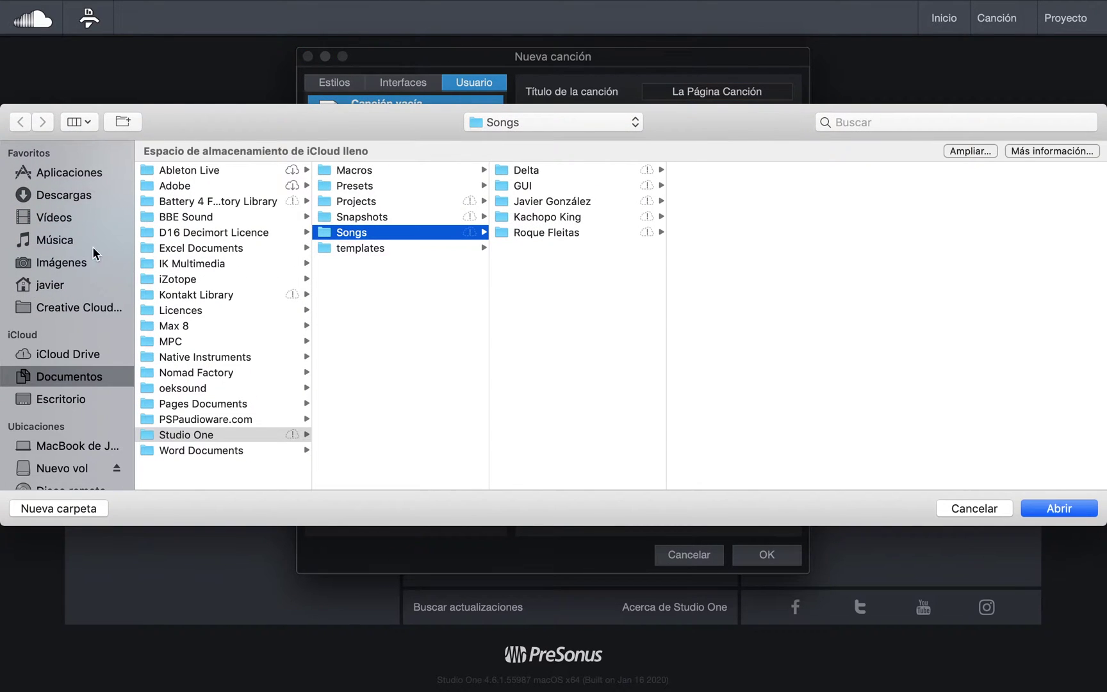
click(51, 403)
click(1032, 503)
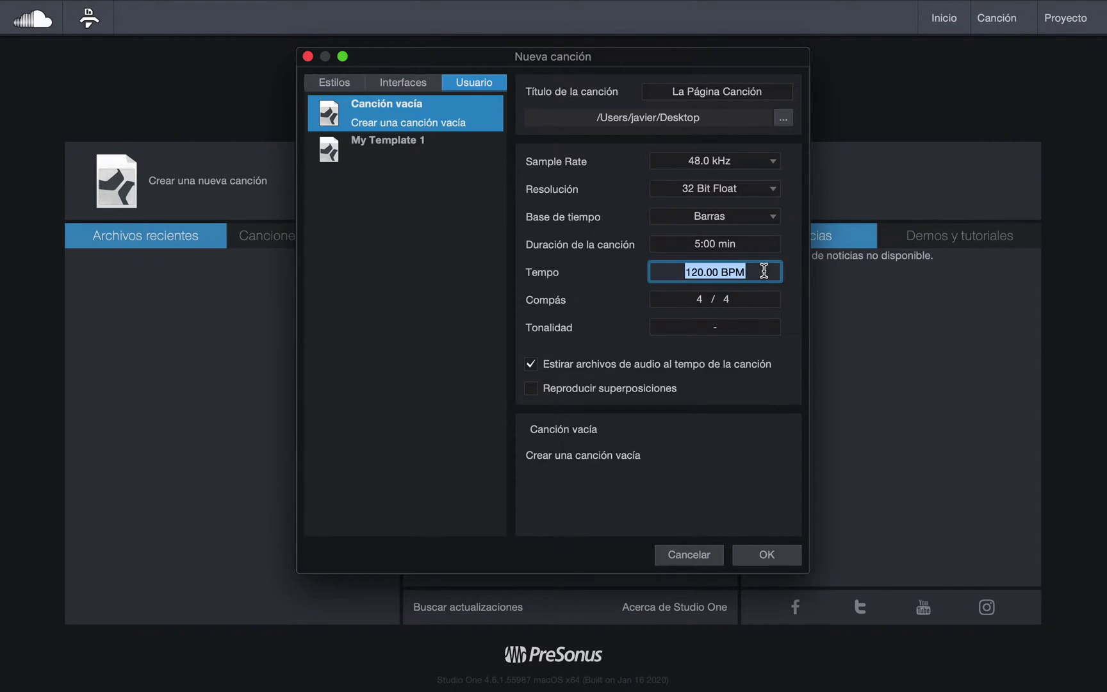
- Review the sample rate and resolution options, keep 48.0 kHz and 32 Bit Float, and create the song
click(773, 165)
click(773, 171)
click(772, 188)
click(774, 194)
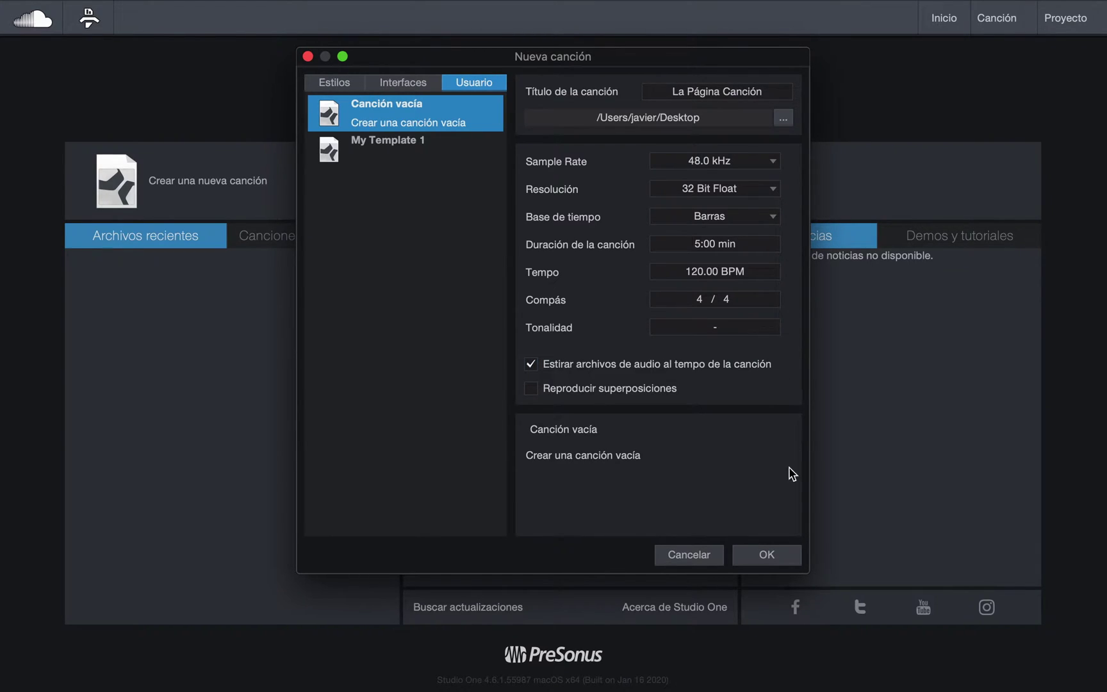
click(769, 555)
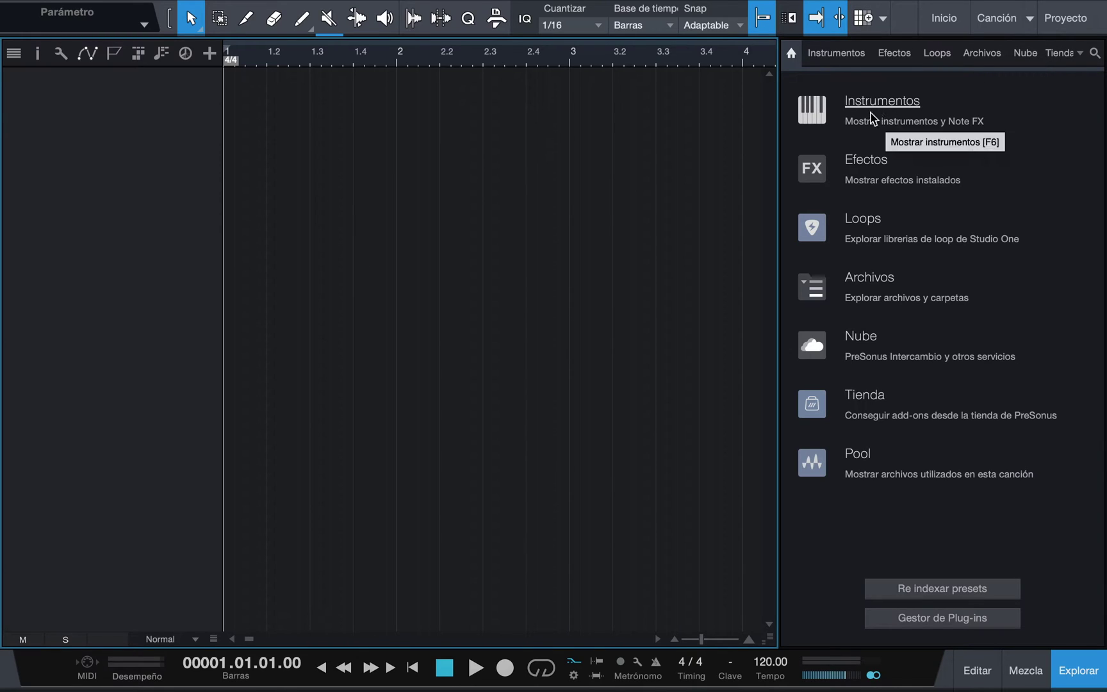
- Look through the browser's Efectos, Loops, Archivos, Nube and Instrumentos categories
click(866, 159)
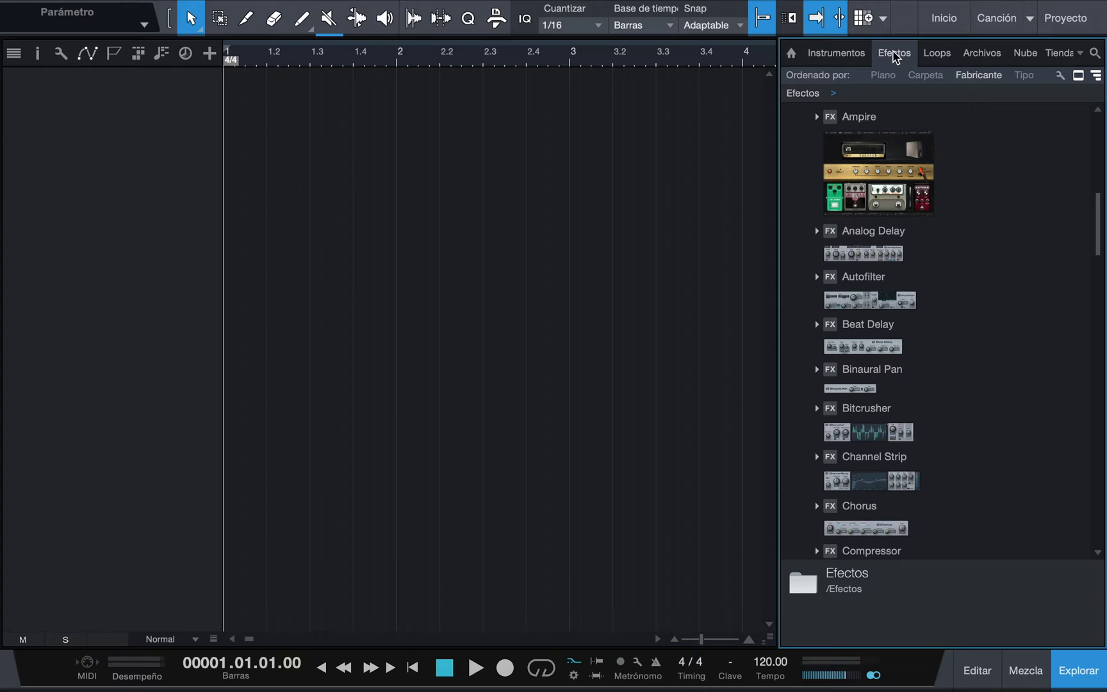
click(933, 55)
click(977, 56)
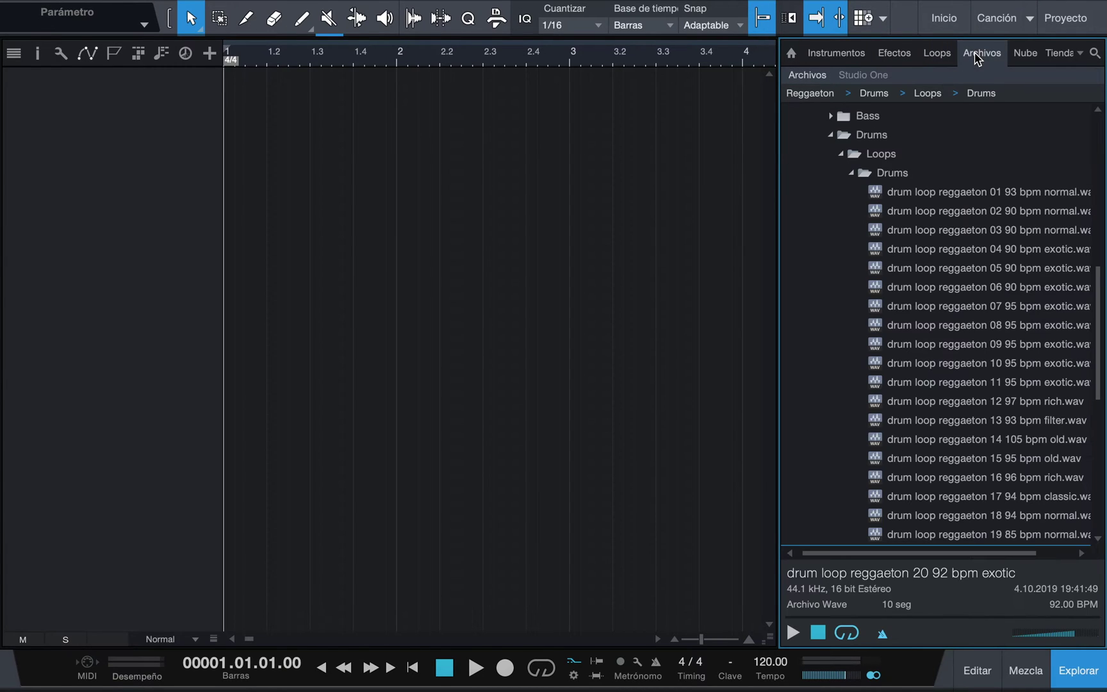
click(841, 59)
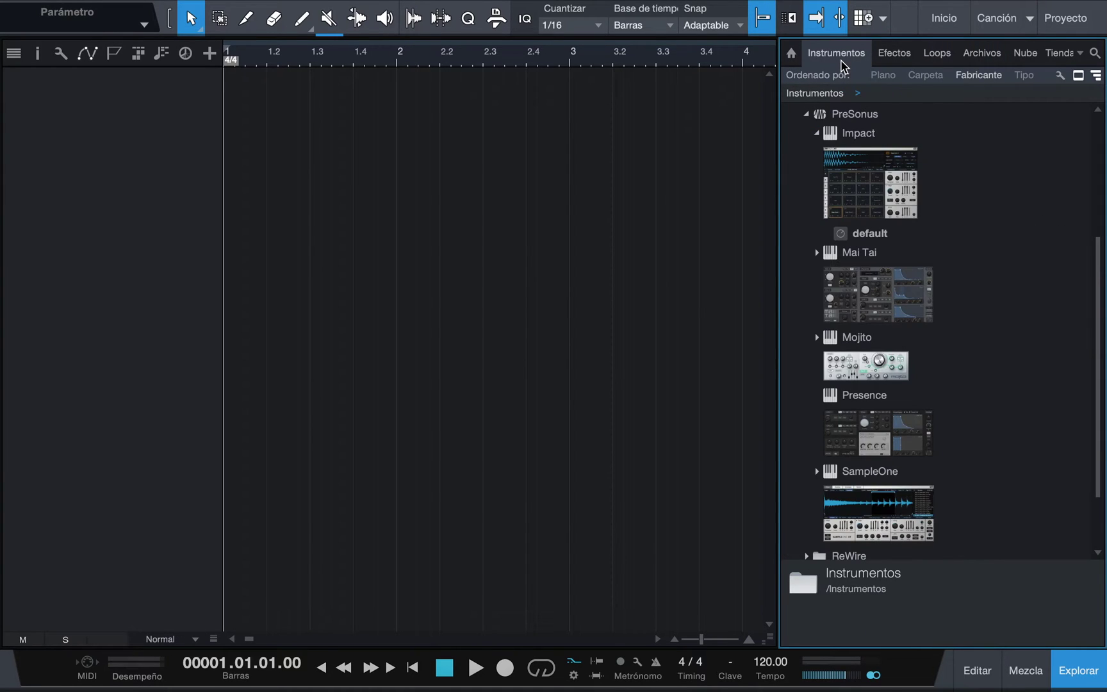
click(976, 56)
click(1012, 55)
click(989, 57)
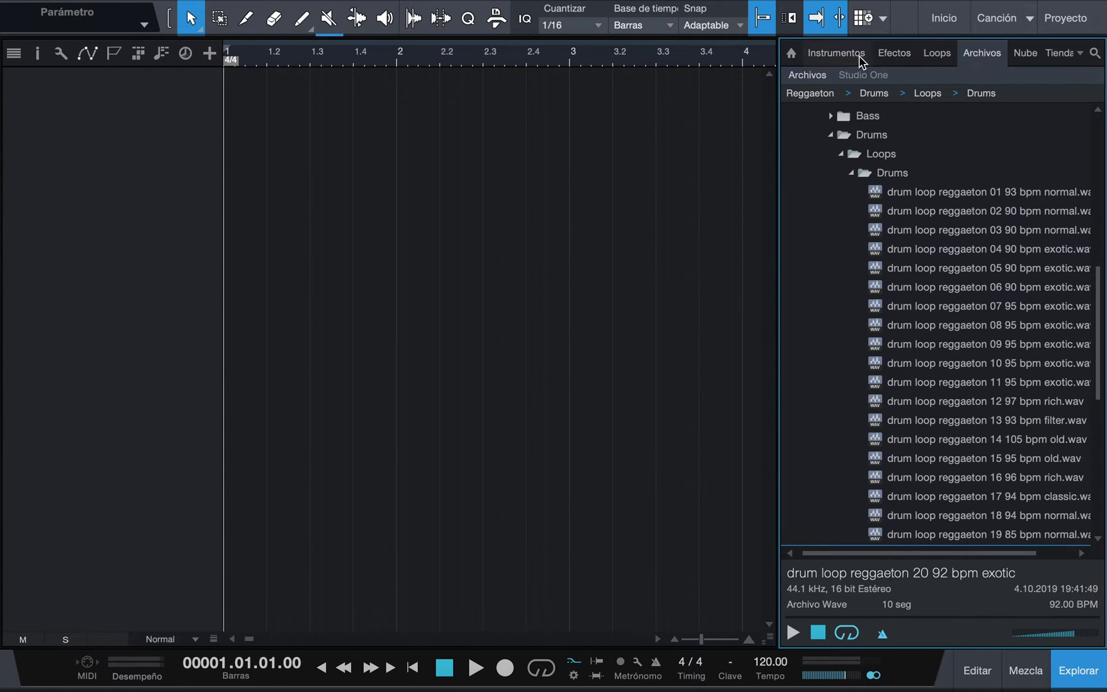
click(836, 55)
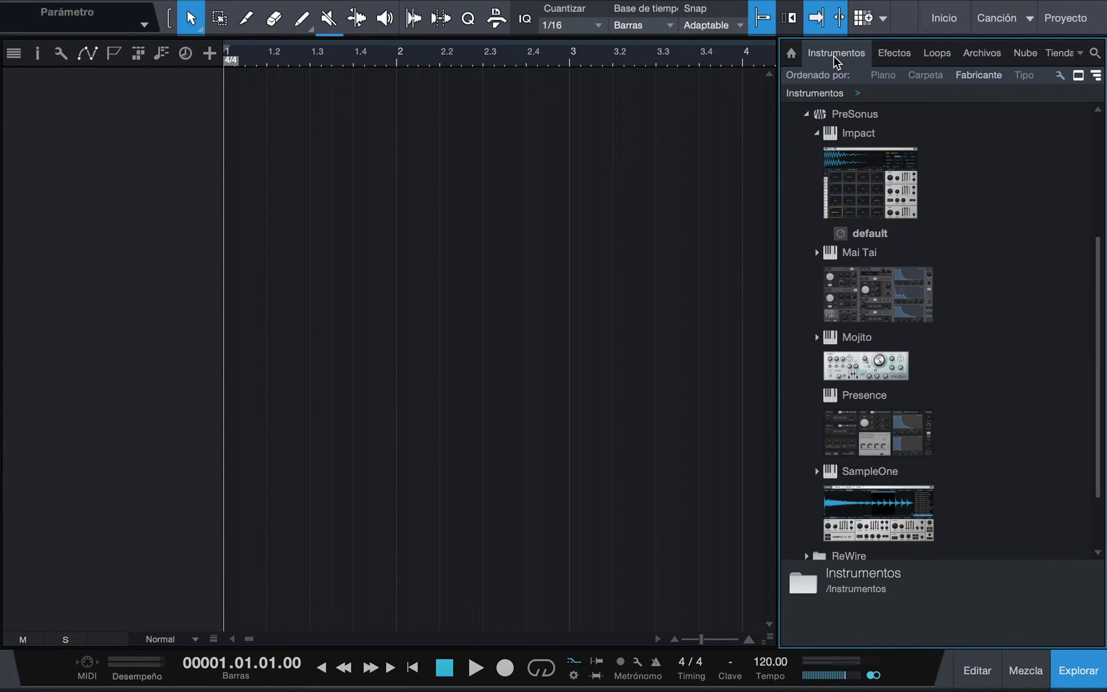
- Hide and reshow the browser, leaving it hidden
click(1070, 670)
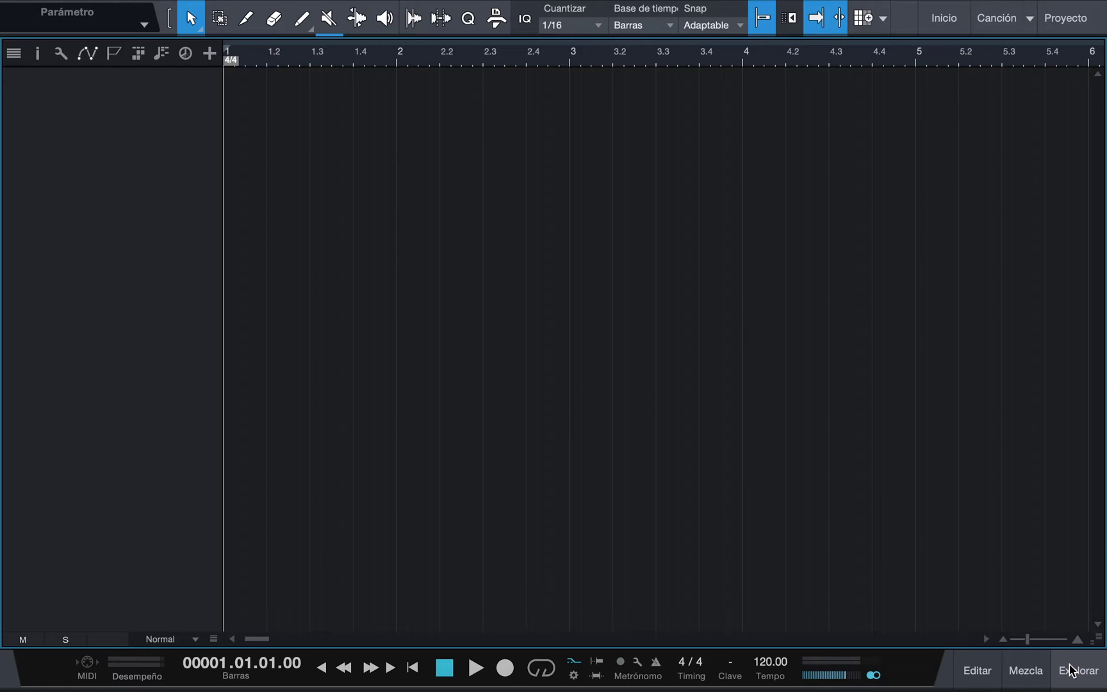
click(1070, 670)
click(1070, 669)
- Show and hide the Mezcla console several times, leaving it closed
click(1026, 669)
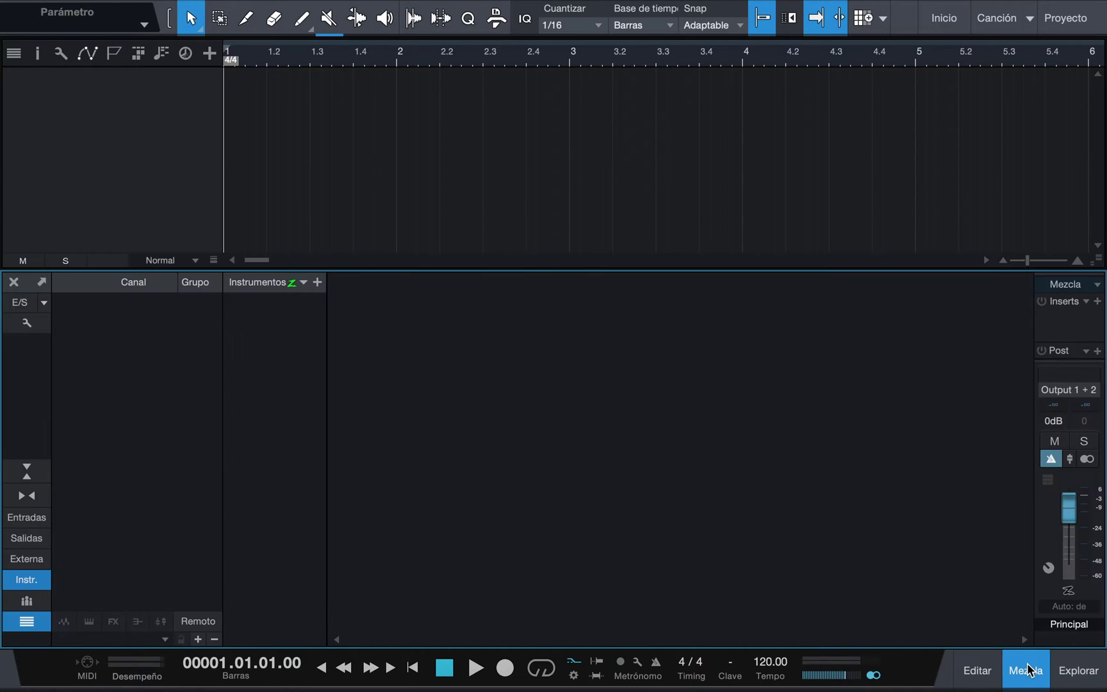
click(1027, 669)
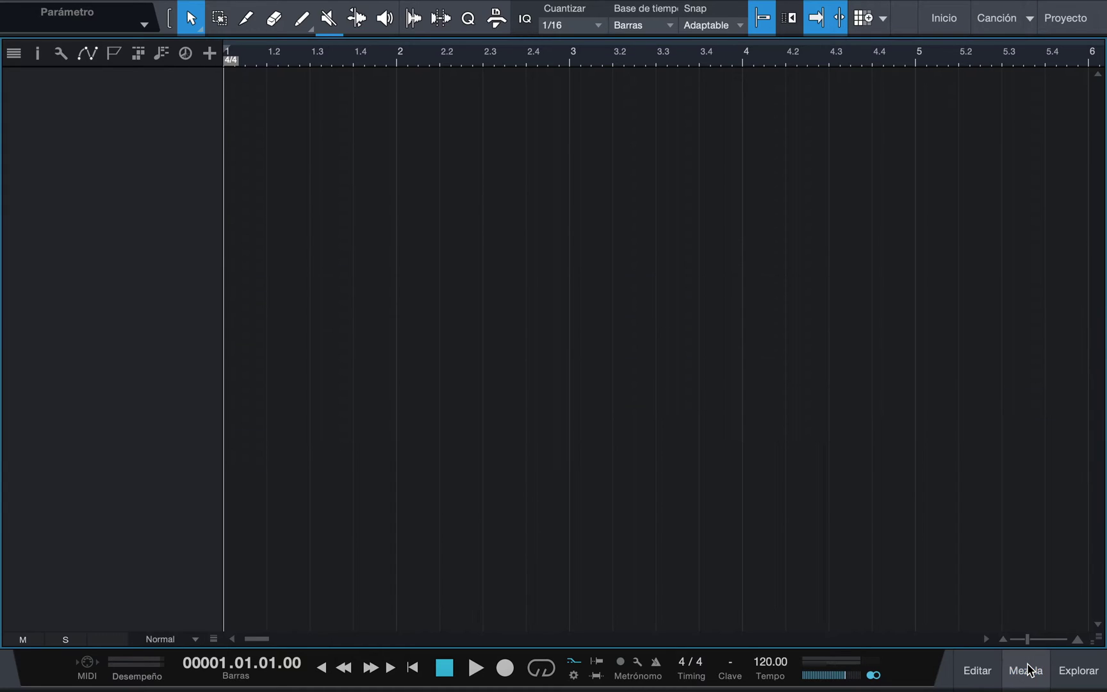
click(1027, 670)
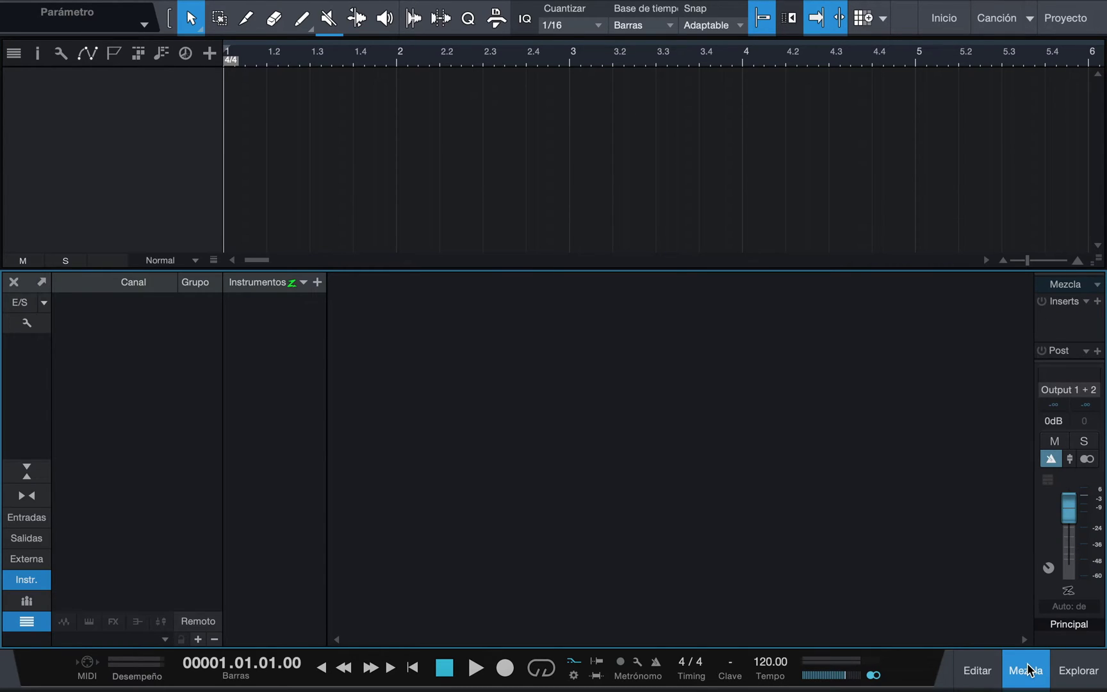
click(1027, 670)
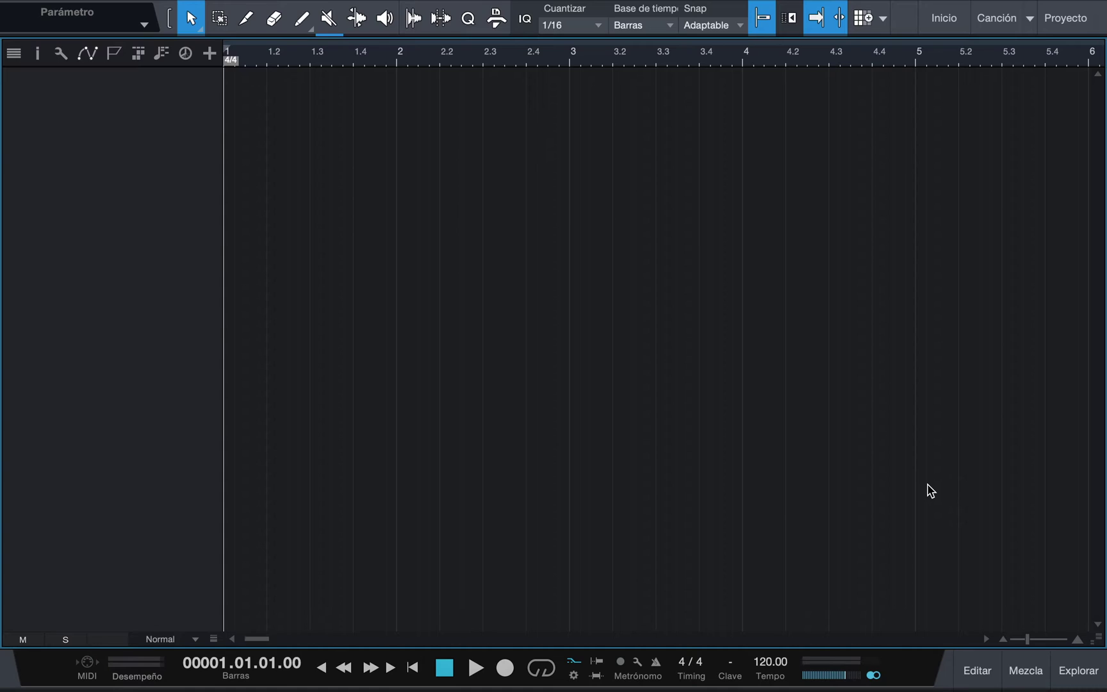
key(F3)
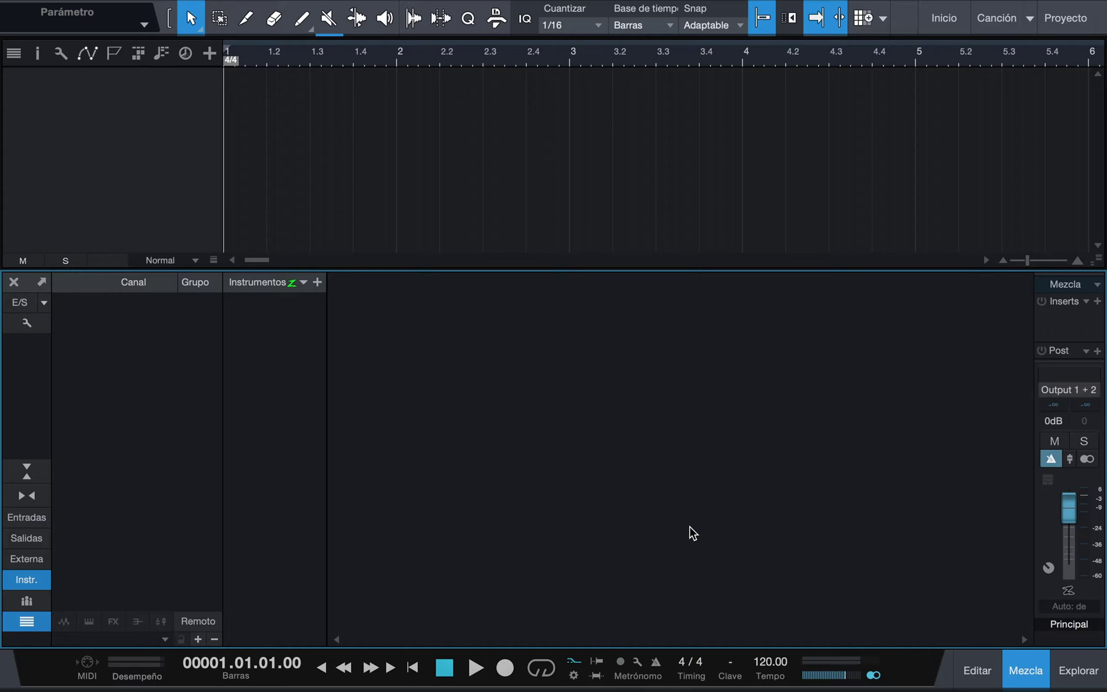
key(F3)
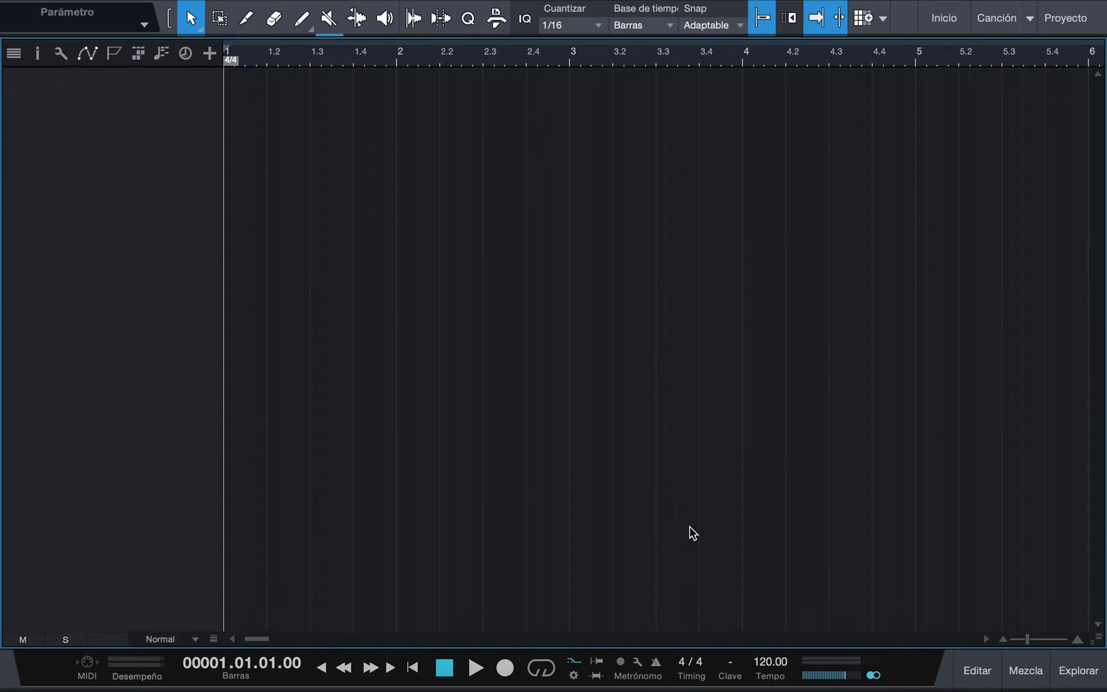
- Show and hide the Editar view twice, leaving it closed
click(985, 672)
click(985, 672)
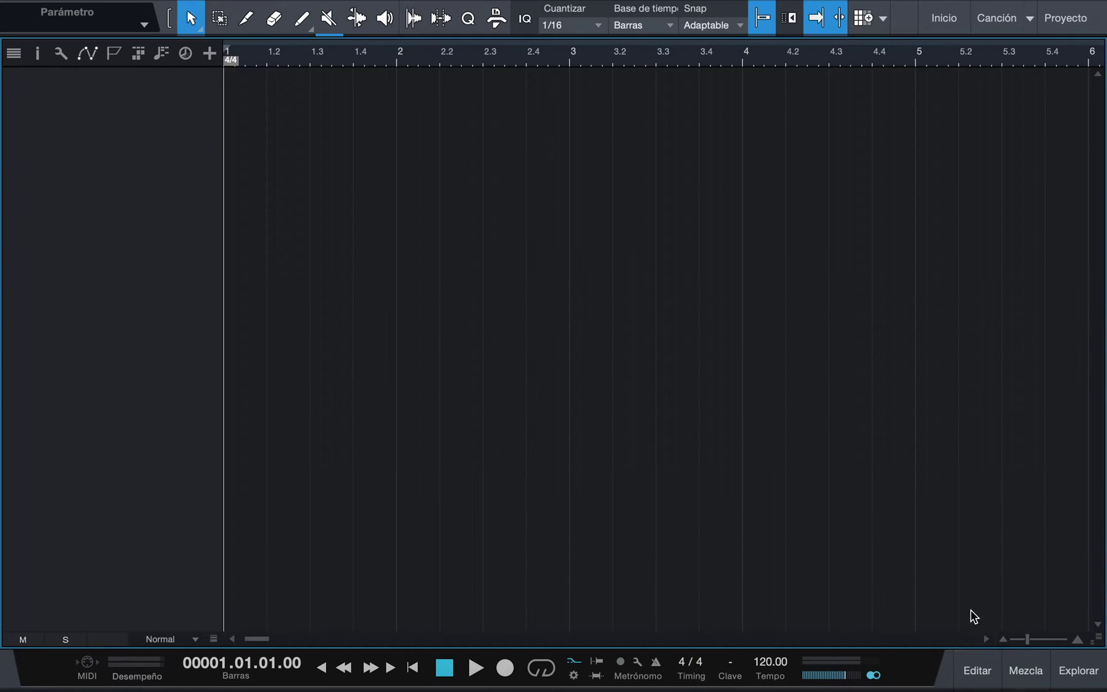
key(F2)
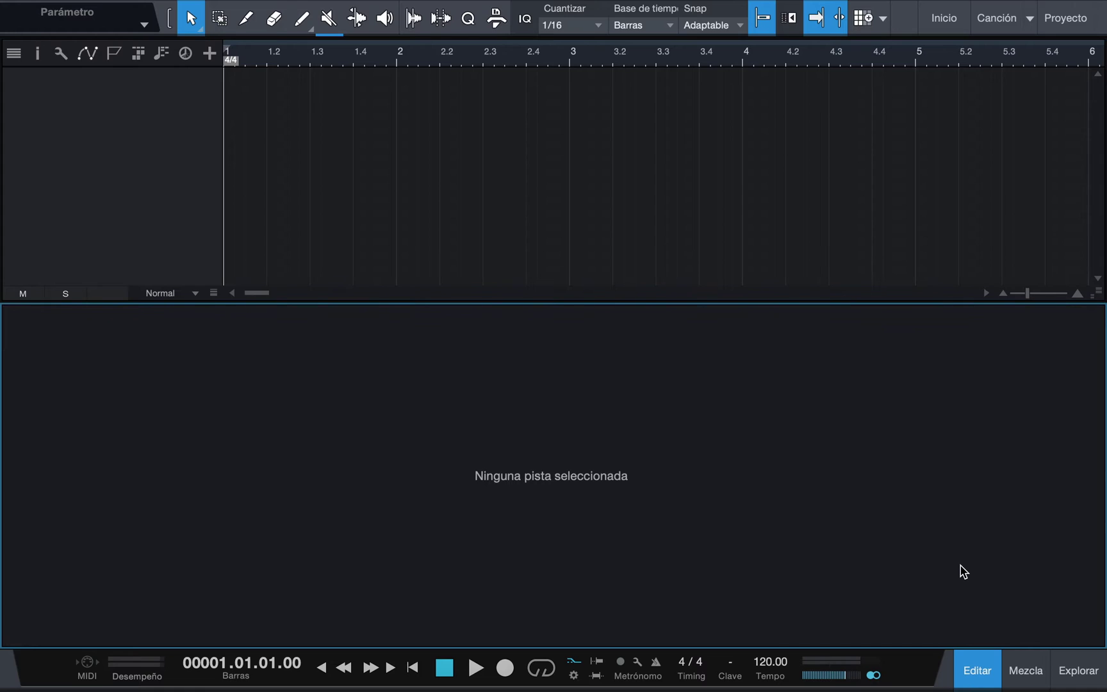
key(F2)
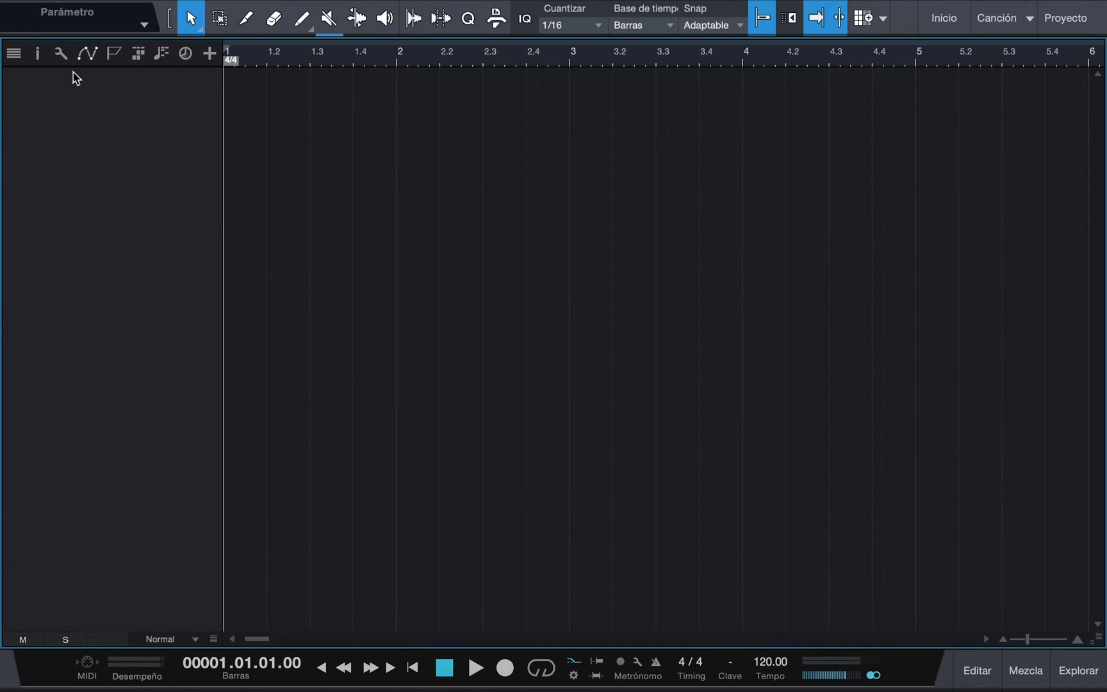
- Show and hide the track and event inspector repeatedly, leaving it closed
click(37, 54)
click(37, 55)
click(36, 55)
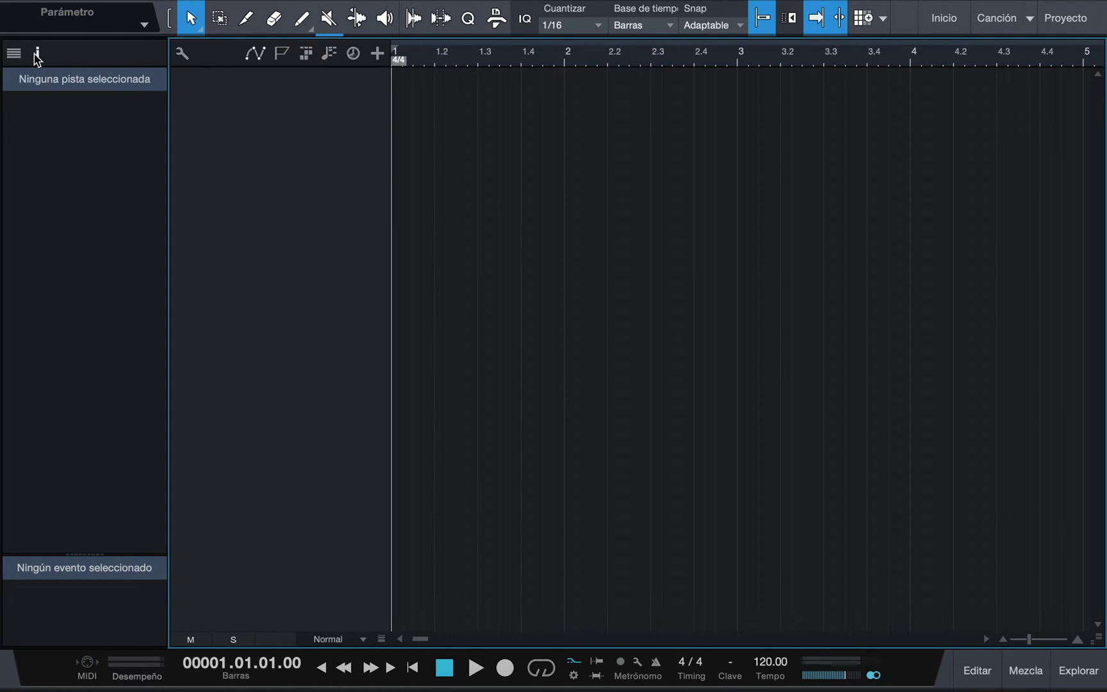
click(37, 55)
click(36, 55)
click(36, 55)
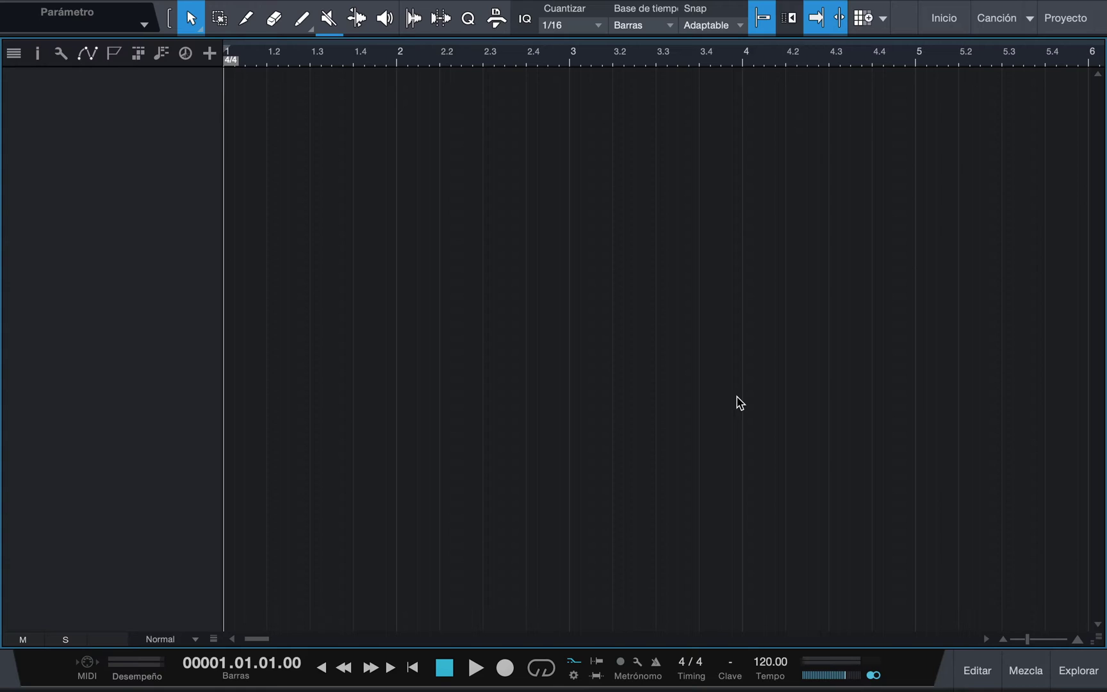
key(F4)
key(F4)
- Reopen the browser and look through its Loops, Instrumentos and Efectos categories
click(1077, 670)
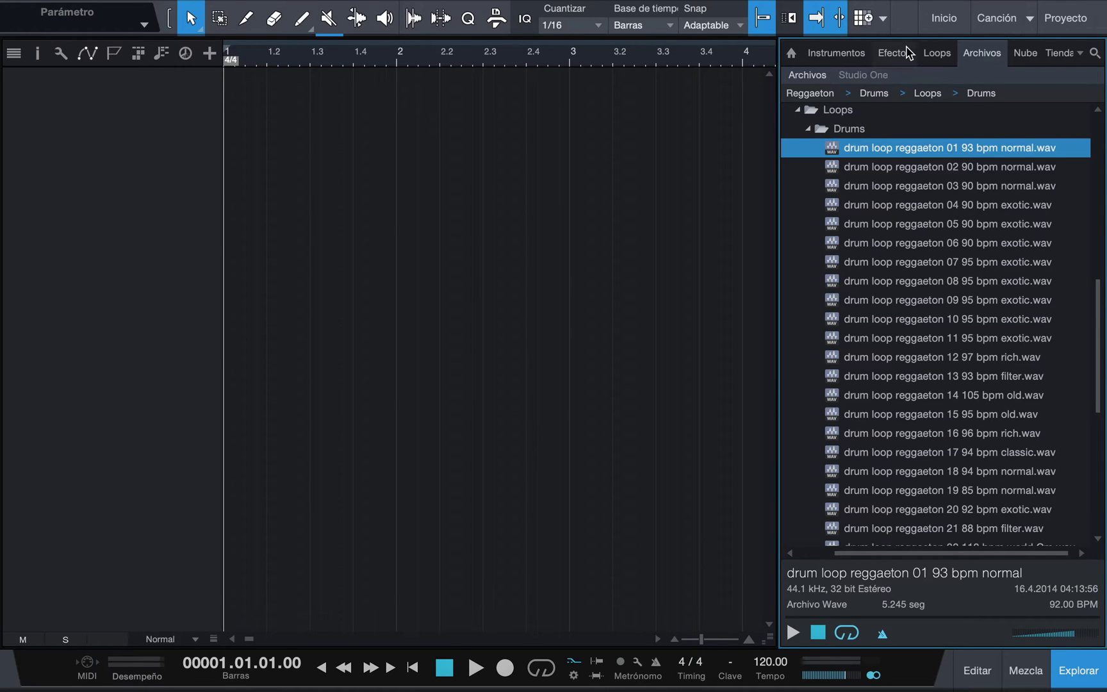
click(935, 52)
click(859, 55)
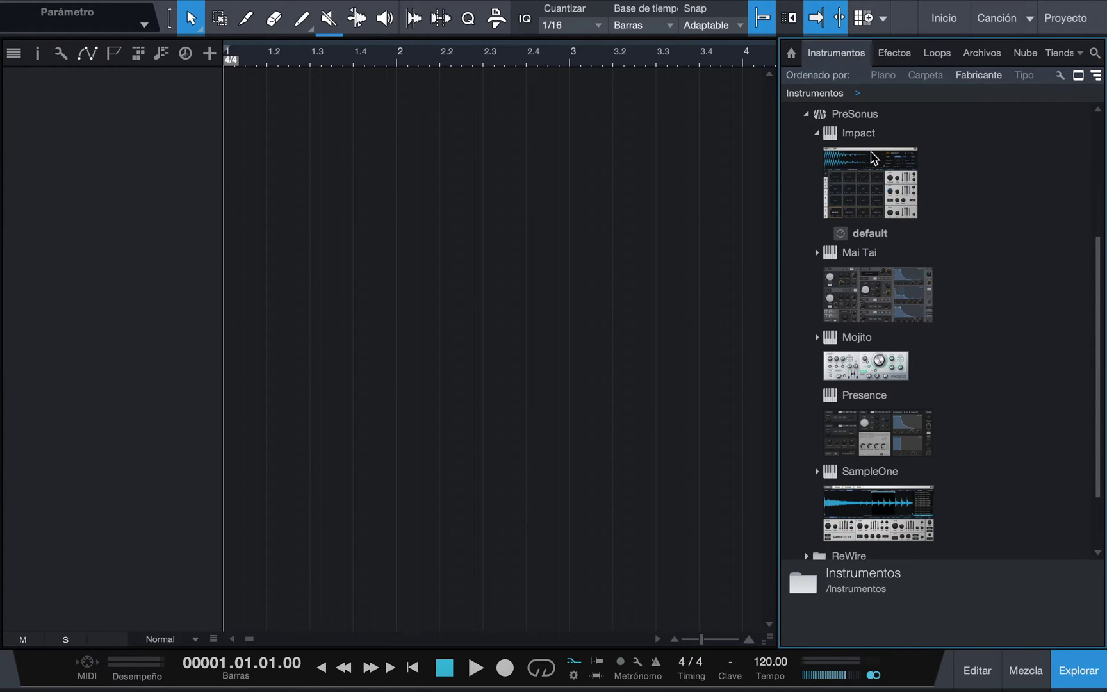
click(872, 168)
click(894, 54)
click(937, 53)
- Place the file "drum loop reggaeton 01 93 bpm normal.wav" at bar 1 on a new audio track and hide the browser
click(981, 54)
drag(961, 138, 254, 148)
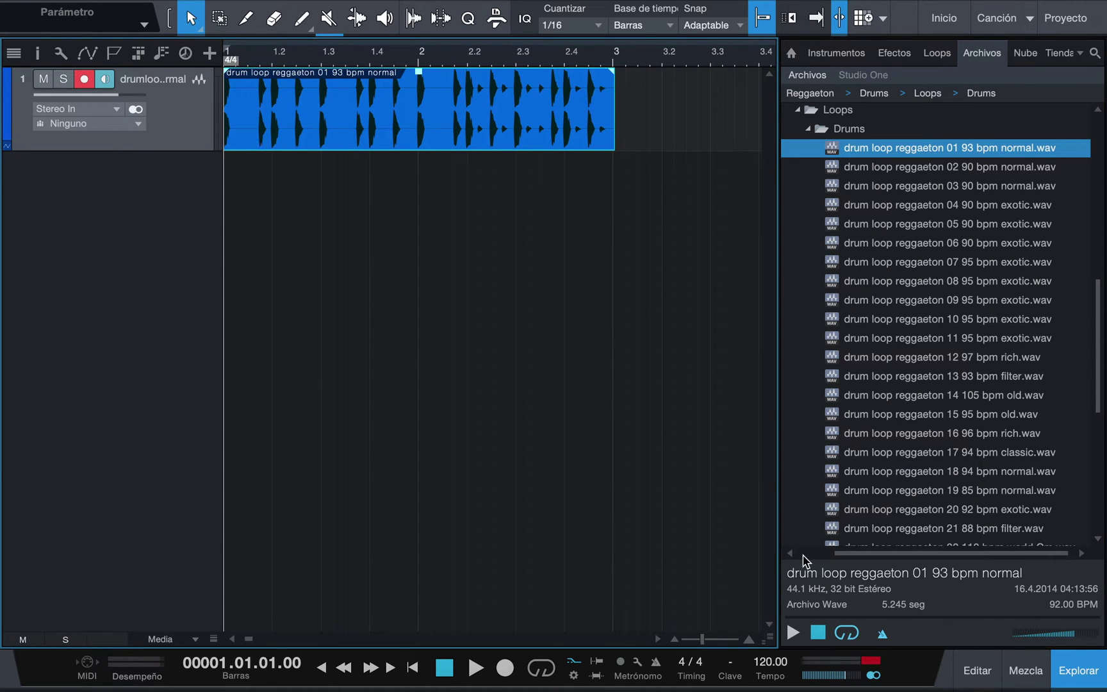
click(1091, 683)
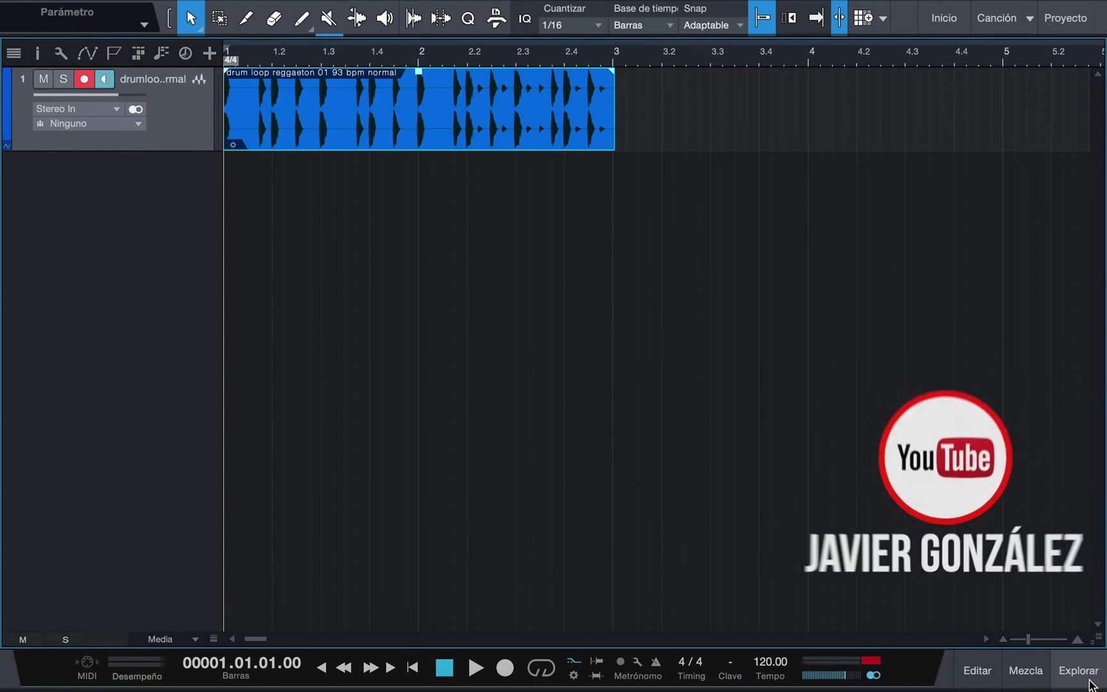
click(305, 240)
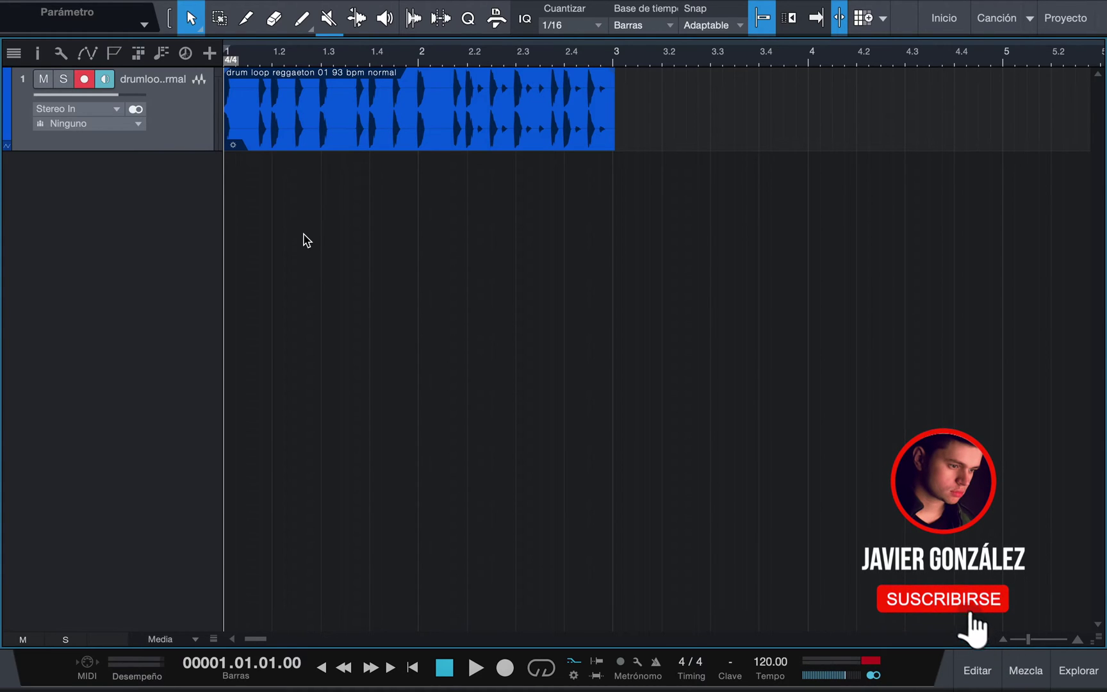
- Enlarge the drum loop track's height by hand, and return it to the Media size preset
key(e)
key(e)
drag(166, 151, 121, 169)
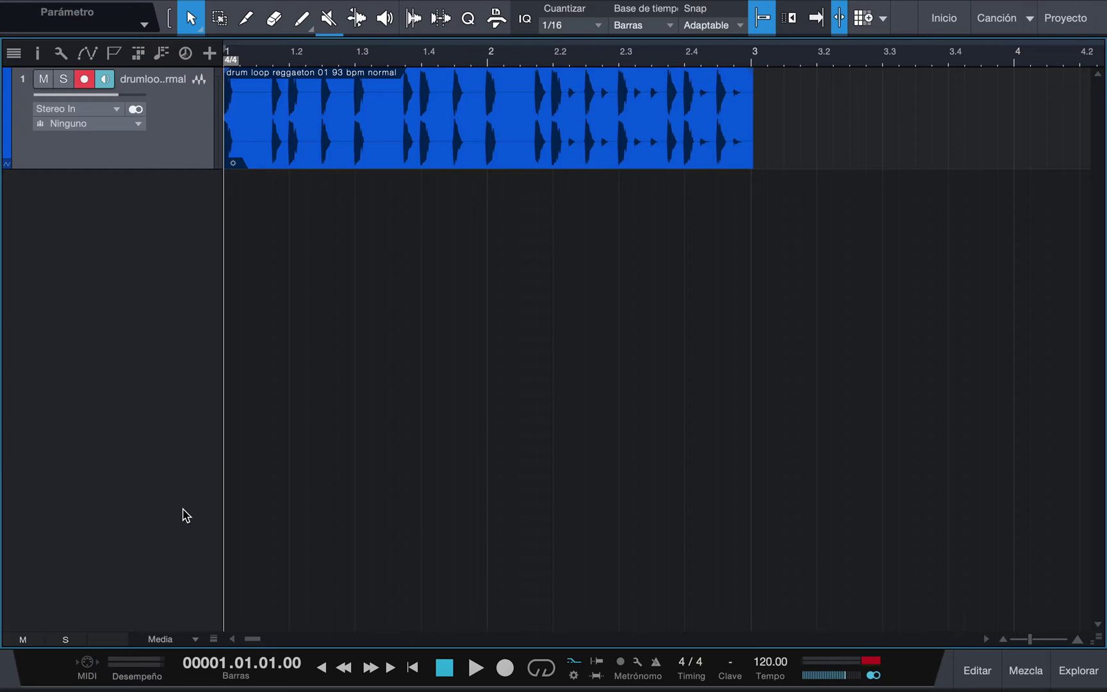
scroll(178, 639, up, 1)
click(186, 638)
click(179, 584)
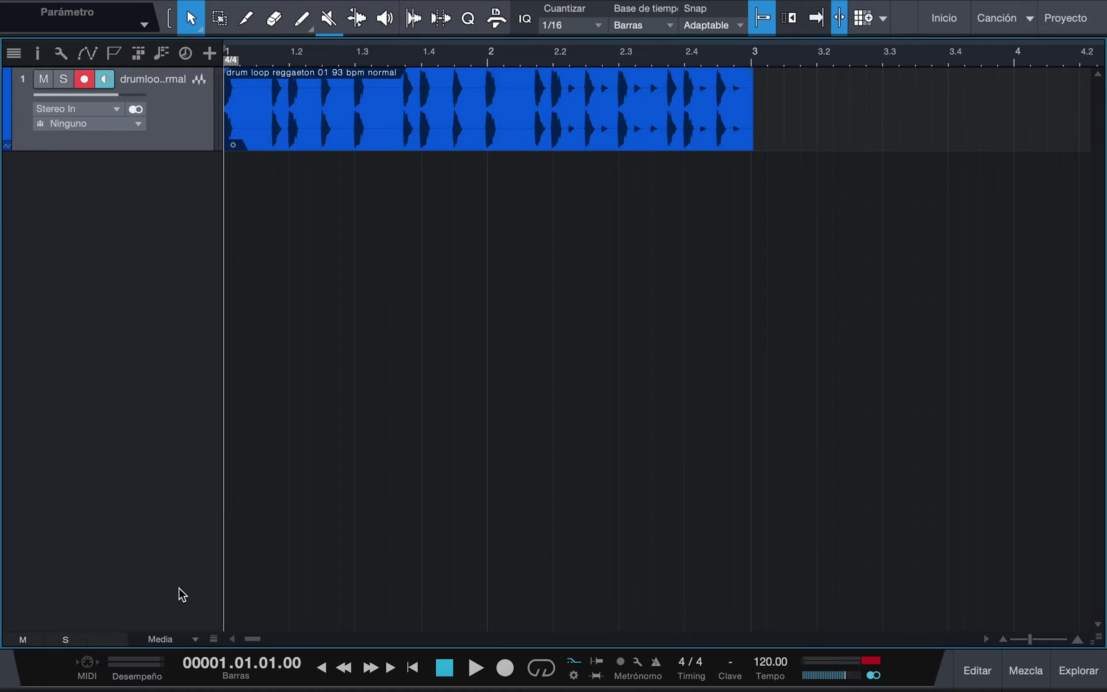
- Check the drum loop track's audio input choices without changing them, and lower its volume to -1.0
click(1077, 672)
click(119, 116)
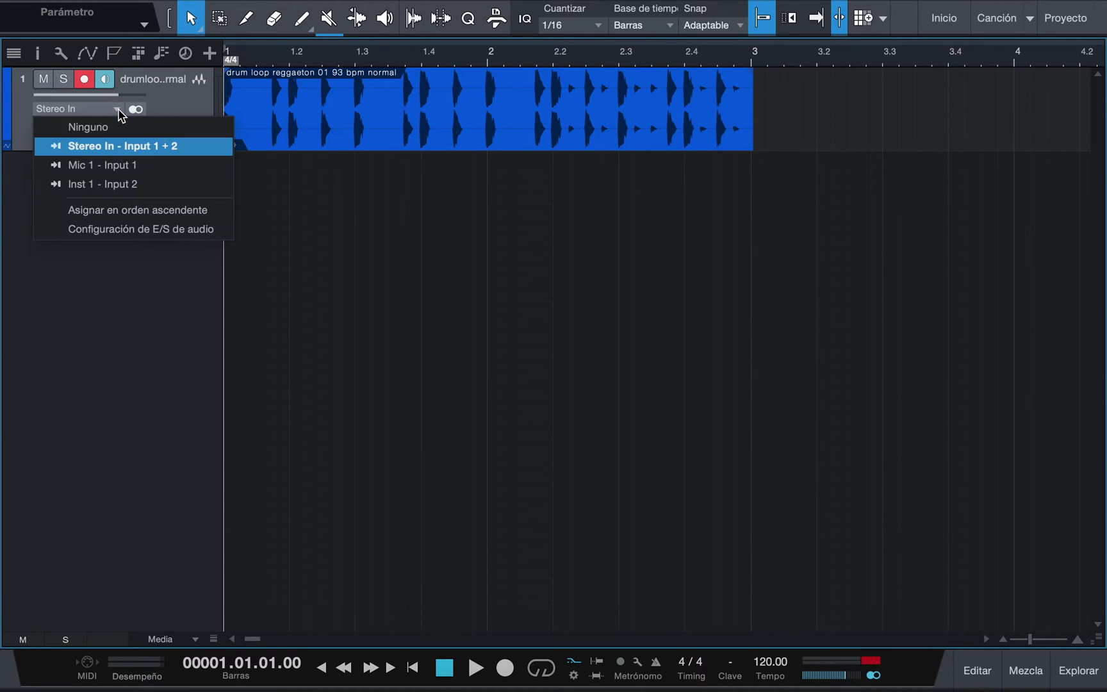
click(164, 102)
mouse_move(116, 93)
mouse_down()
mouse_move(77, 99)
mouse_move(114, 92)
mouse_up()
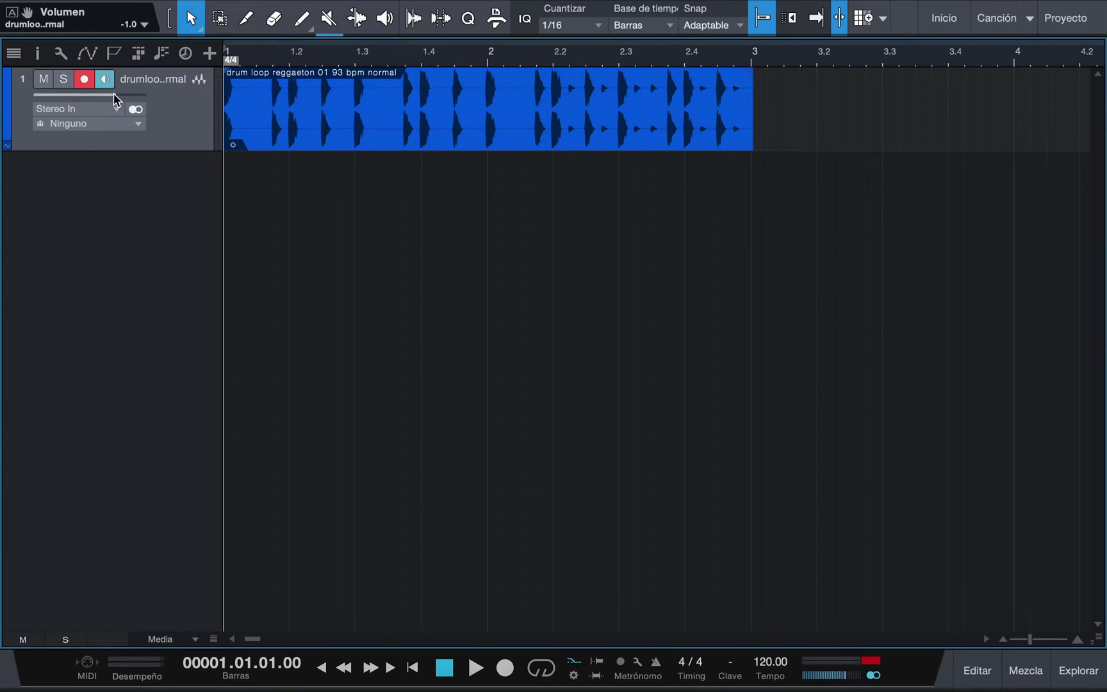
- Try the drum loop track's record-arm, solo and mute switches, restoring each one
click(85, 78)
click(63, 79)
click(62, 79)
click(43, 79)
click(43, 79)
- Show the track list and expand the drum loop track's Envolventes to display the Volumen and Paneo automation lanes
click(14, 54)
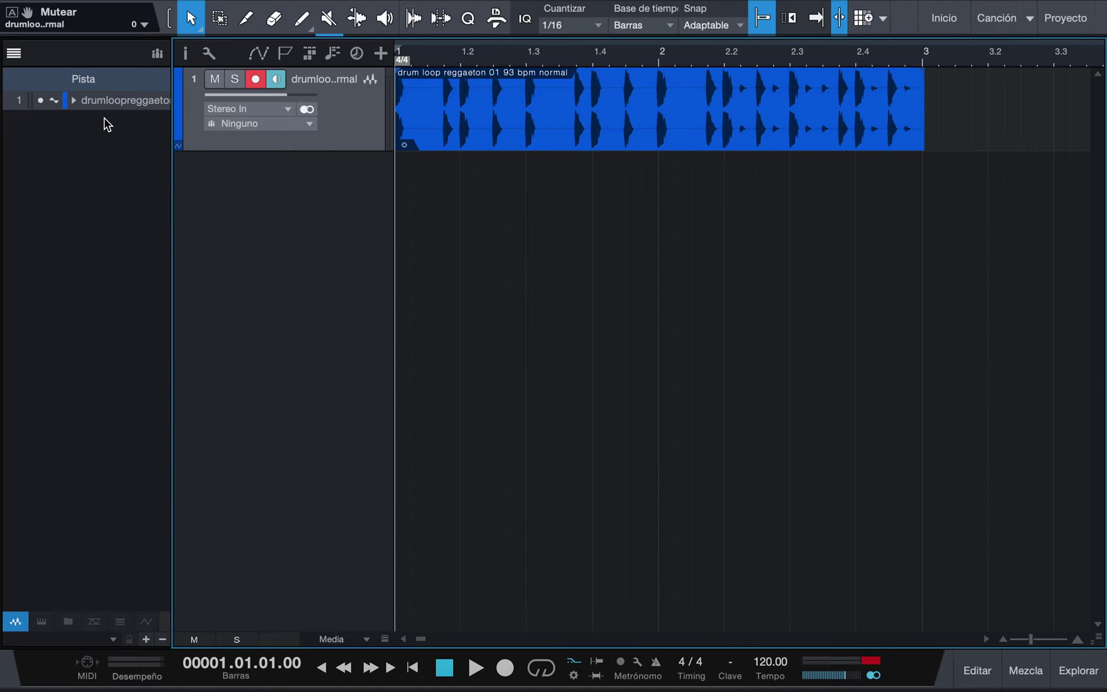
click(74, 100)
click(82, 119)
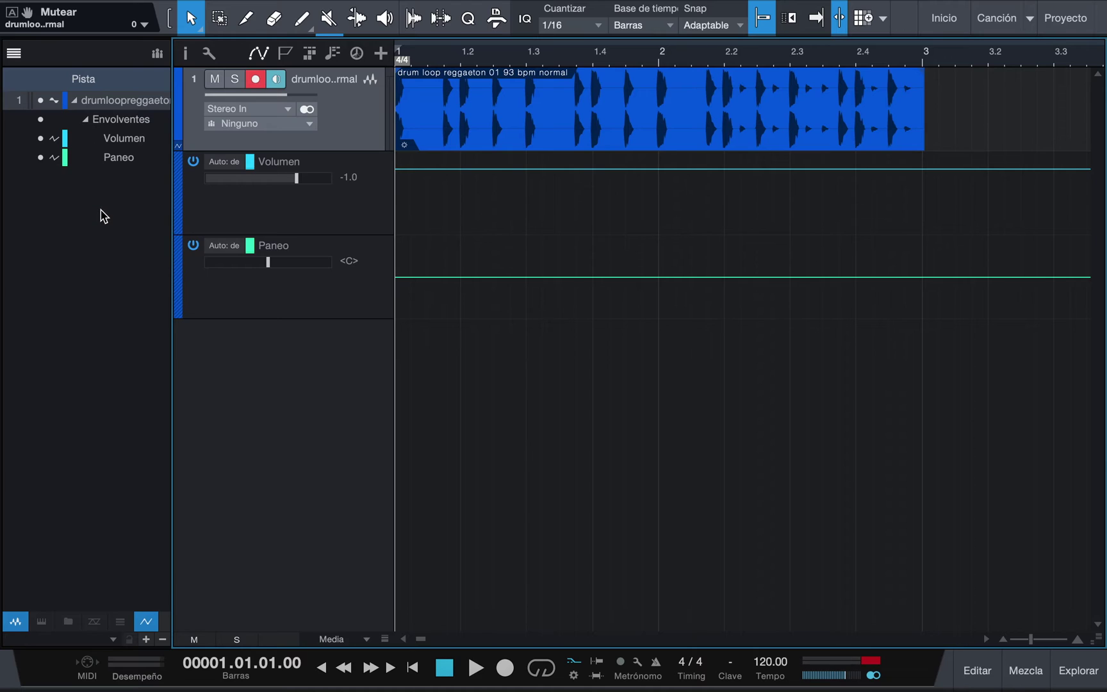
click(354, 214)
click(355, 299)
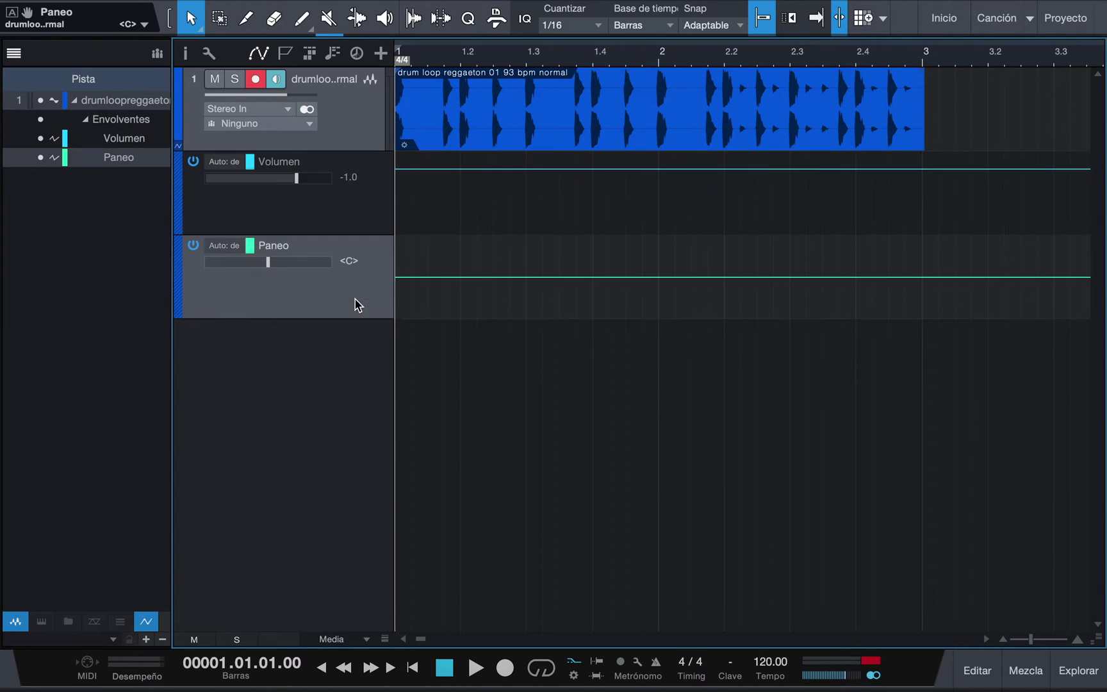
- Collapse the drum loop track's Envolventes and hide the track list
click(86, 121)
click(14, 55)
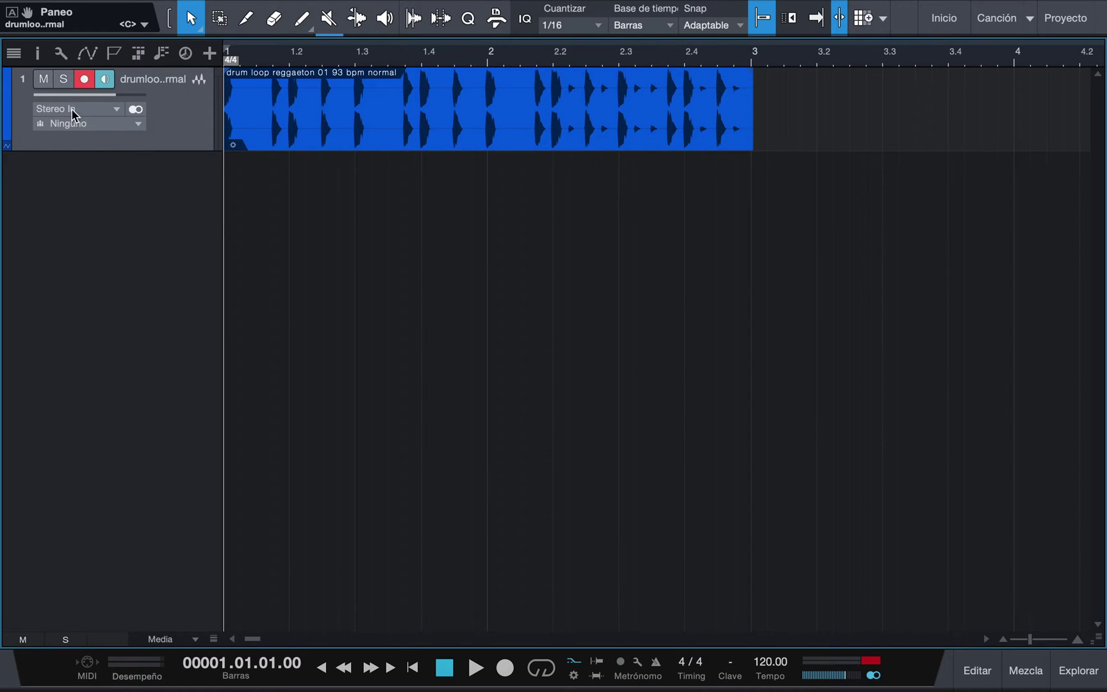
- Look at the drum loop track's inspector and its automation display, hiding each one again
click(42, 58)
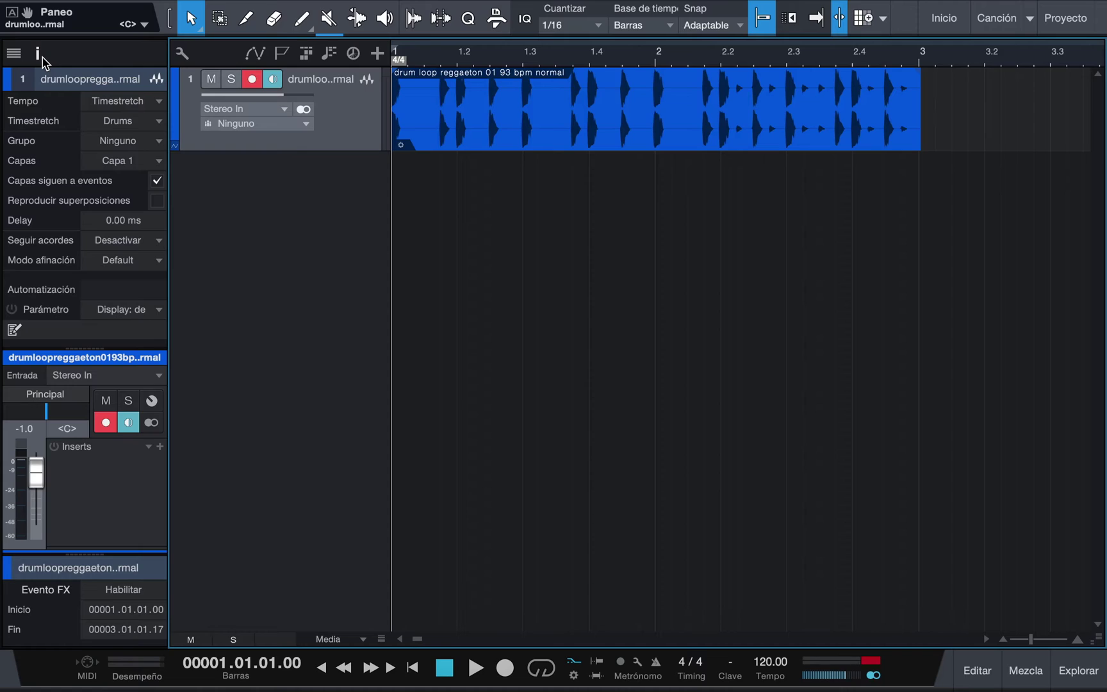
click(39, 55)
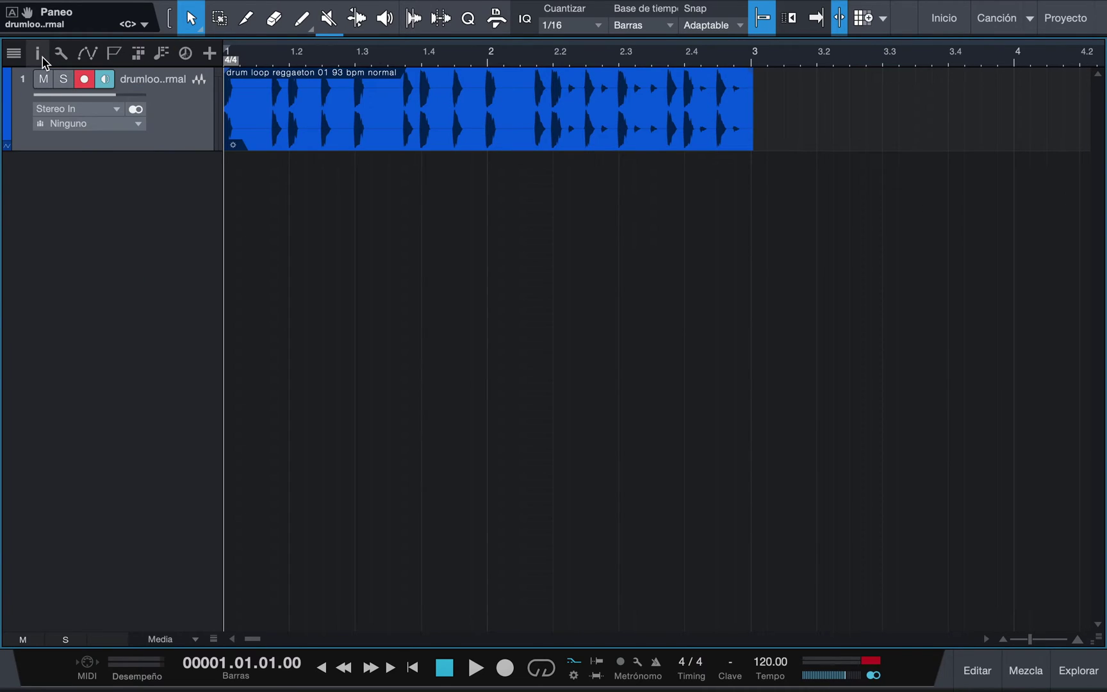
click(87, 58)
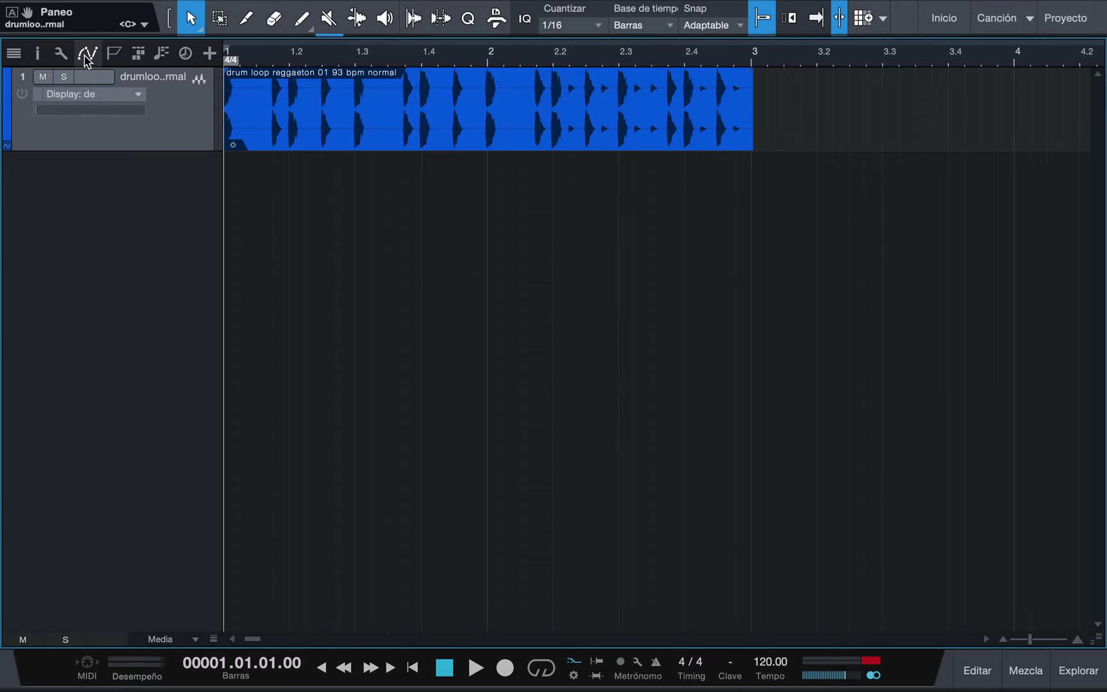
click(87, 55)
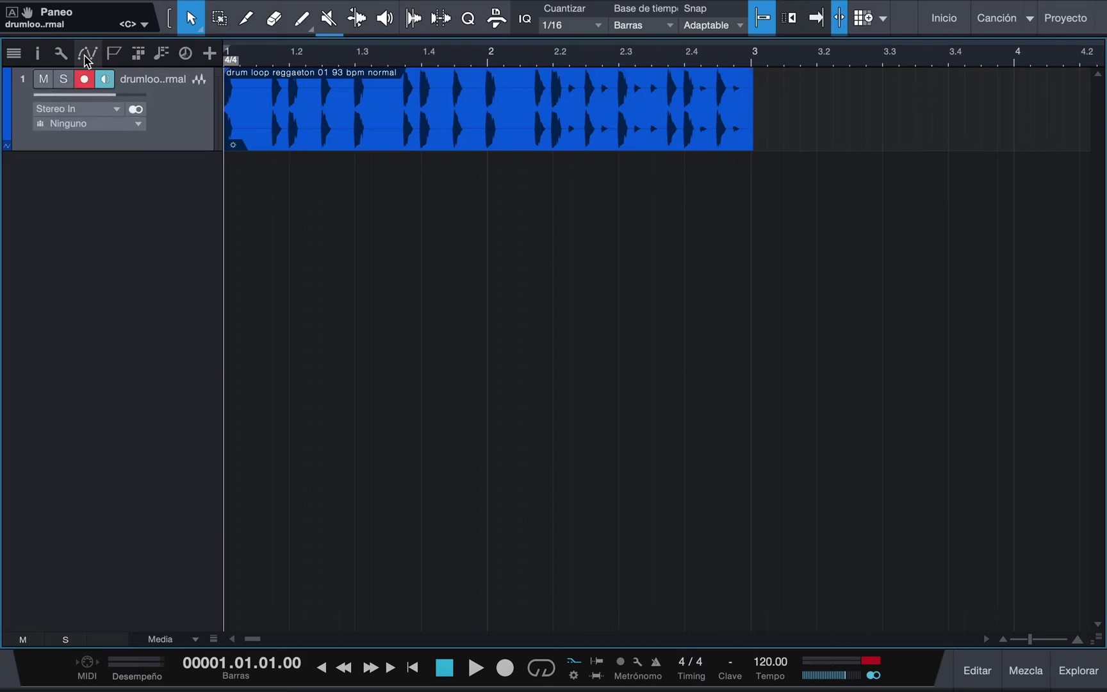
- View the Marcador, Arreglador, chord and Tempo tracks one at a time, hiding each one again
click(113, 54)
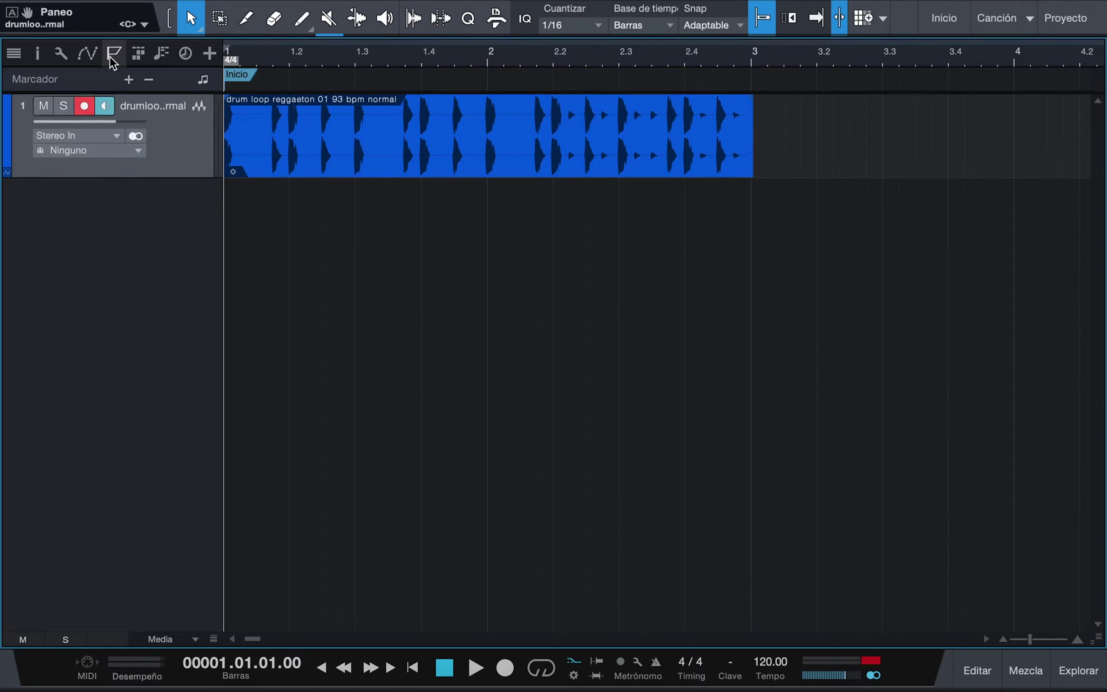
click(114, 56)
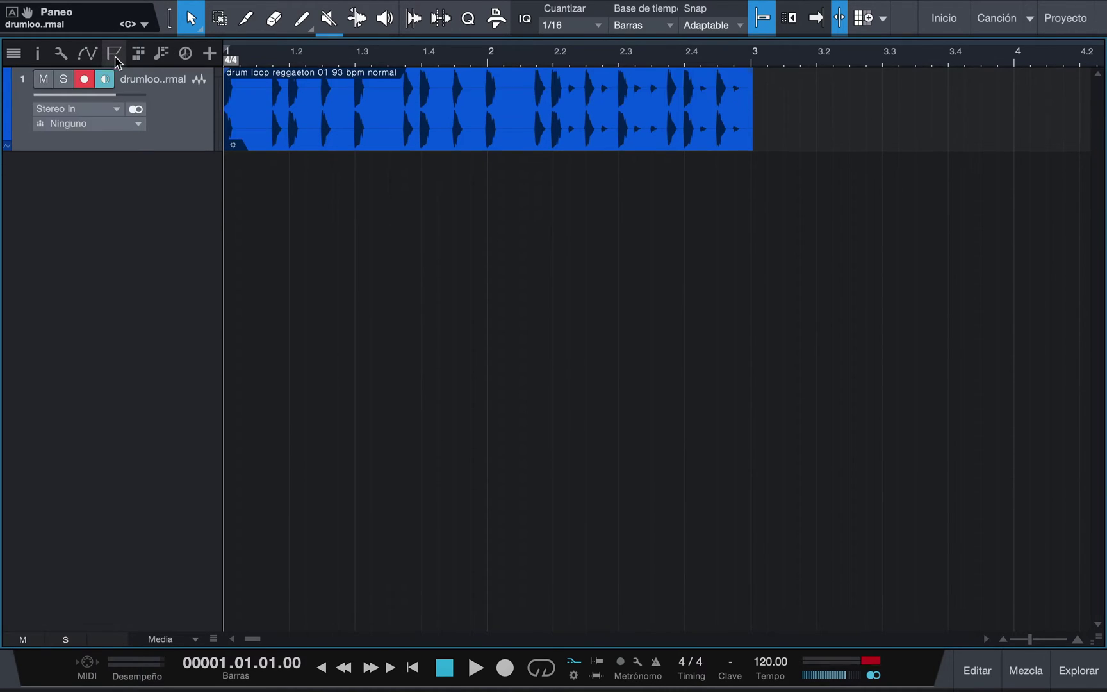
click(140, 55)
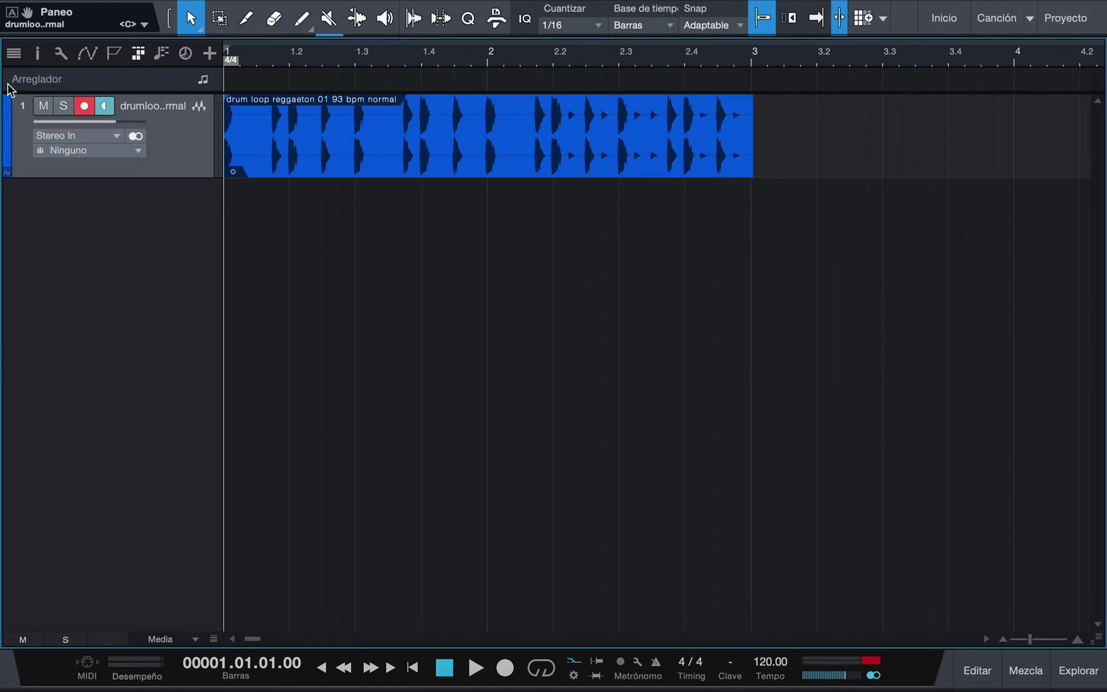
click(138, 54)
click(162, 55)
click(161, 54)
click(185, 53)
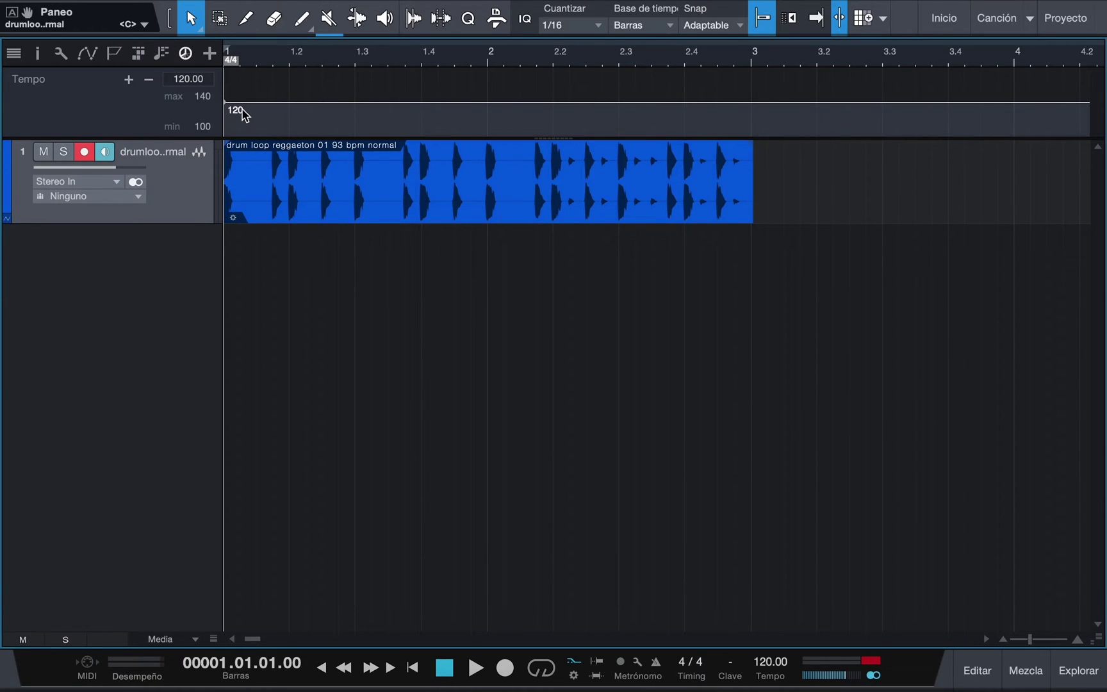
click(185, 53)
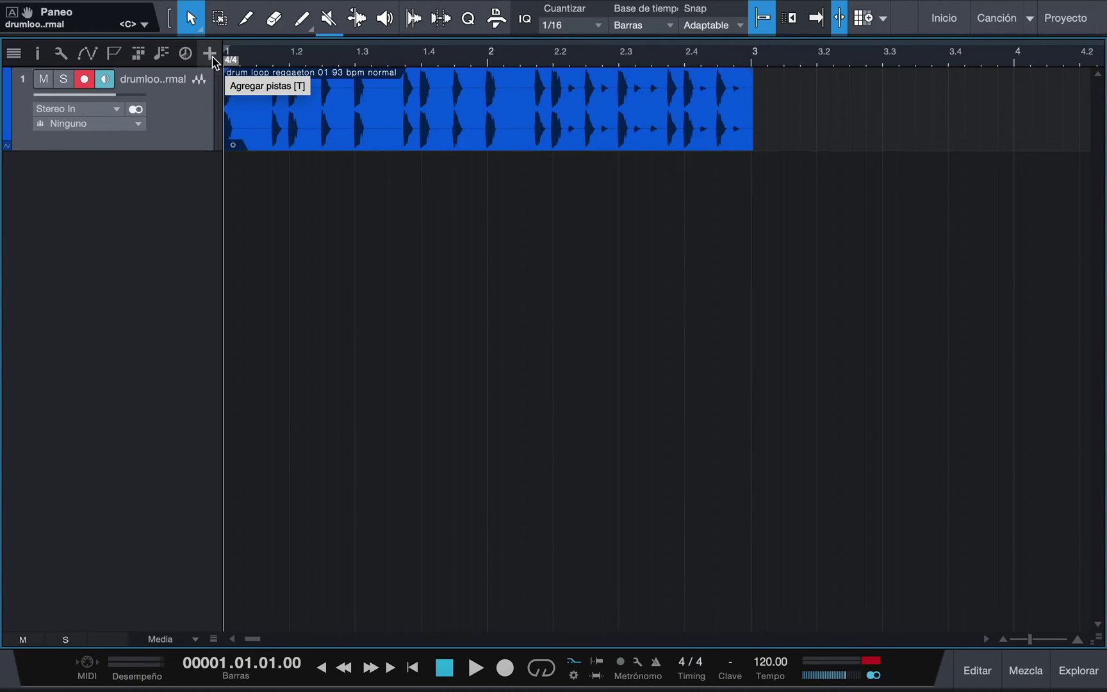
- Examine the Agregar pistas dialog and its Tipo options, reopen it once, and cancel without adding a track
click(211, 54)
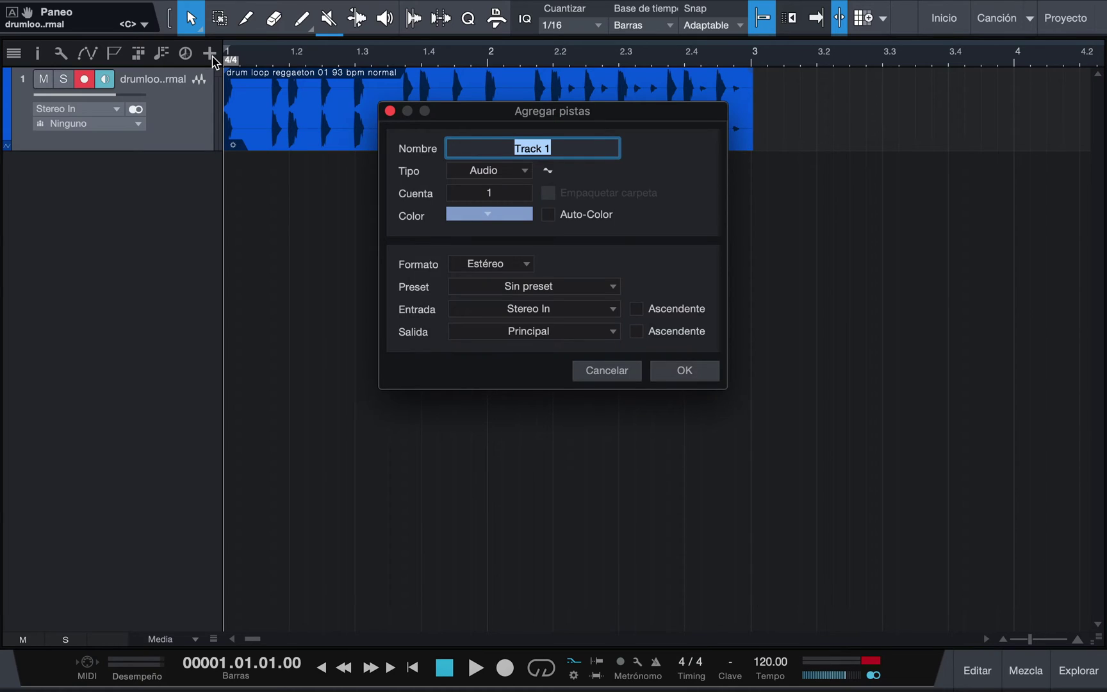
click(634, 165)
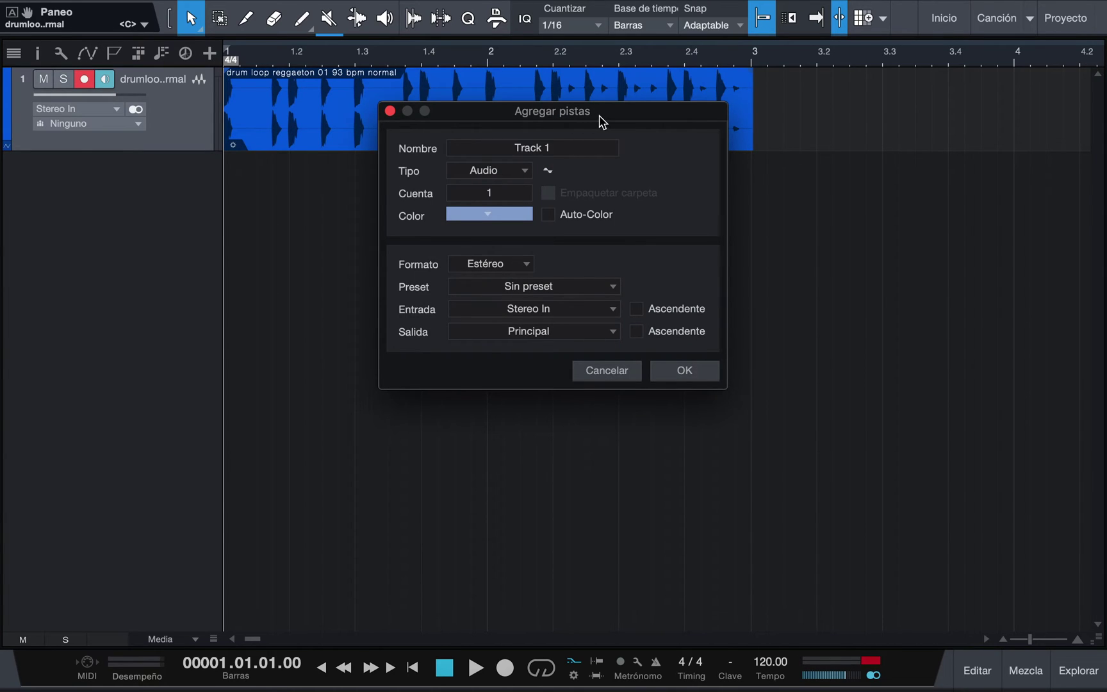
click(526, 171)
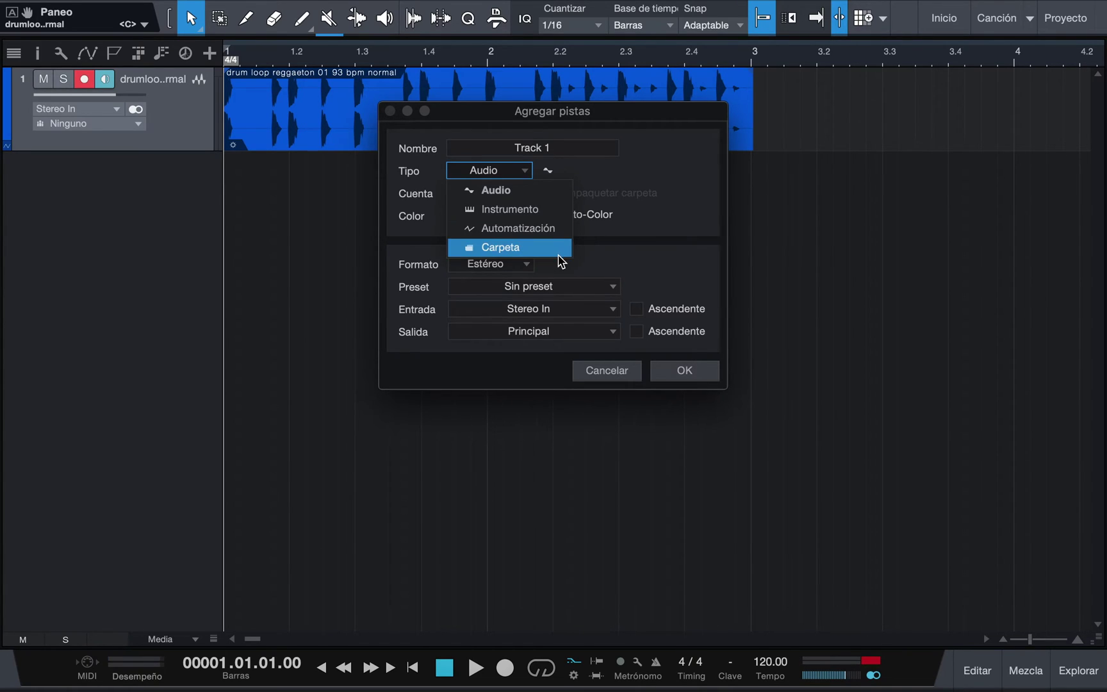
click(612, 249)
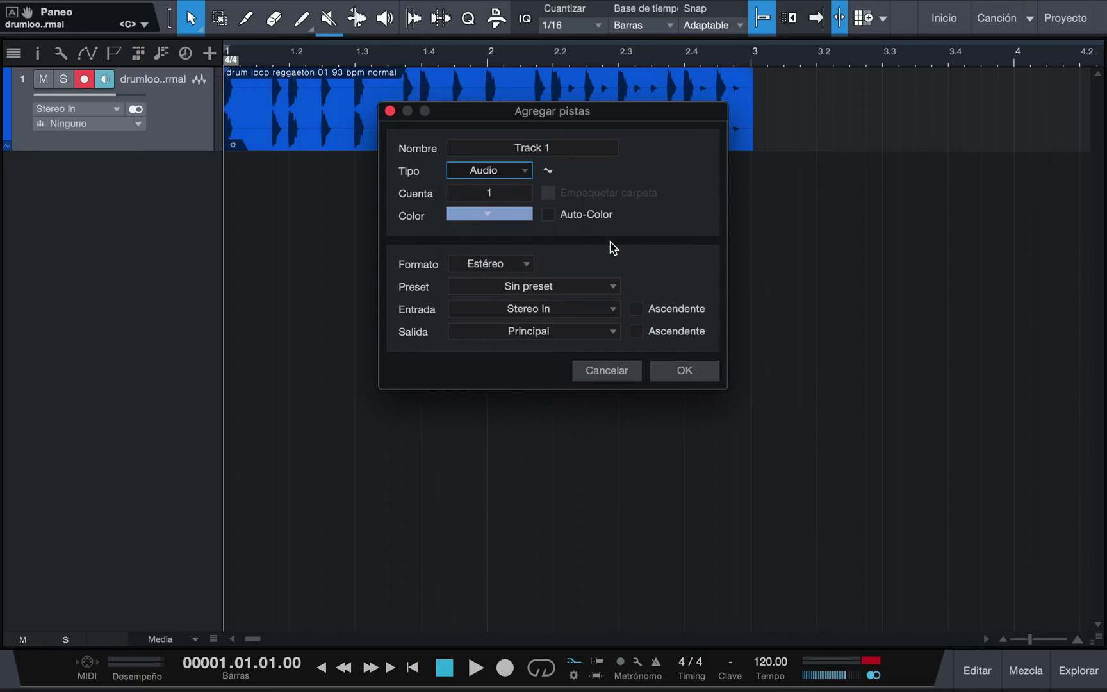
click(608, 372)
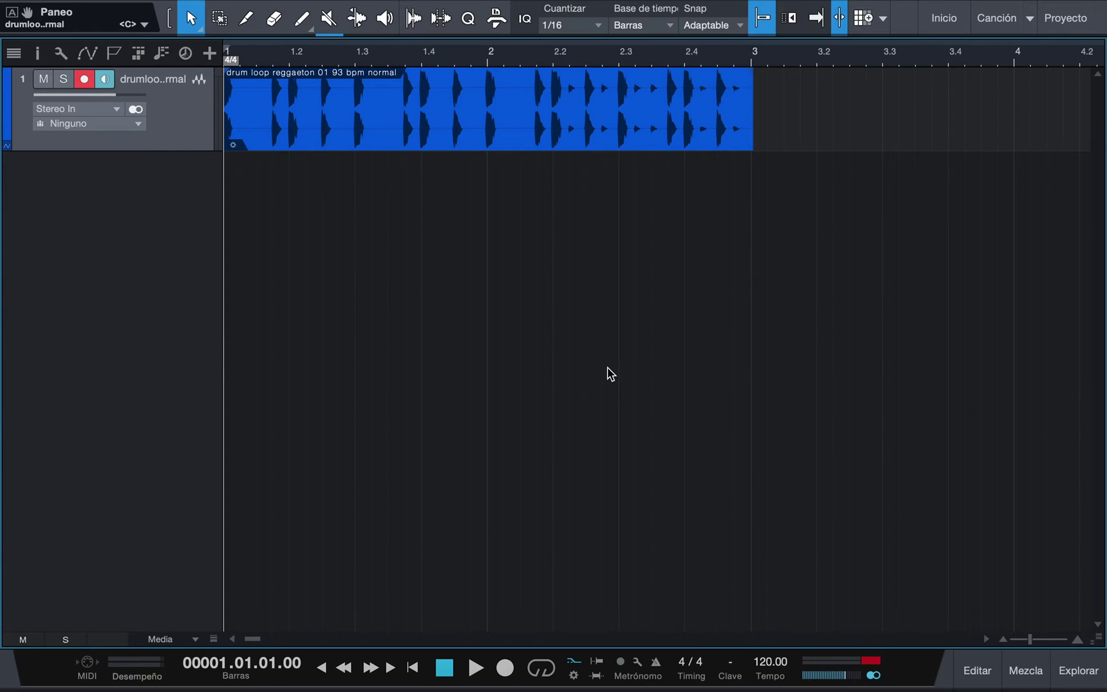
key(t)
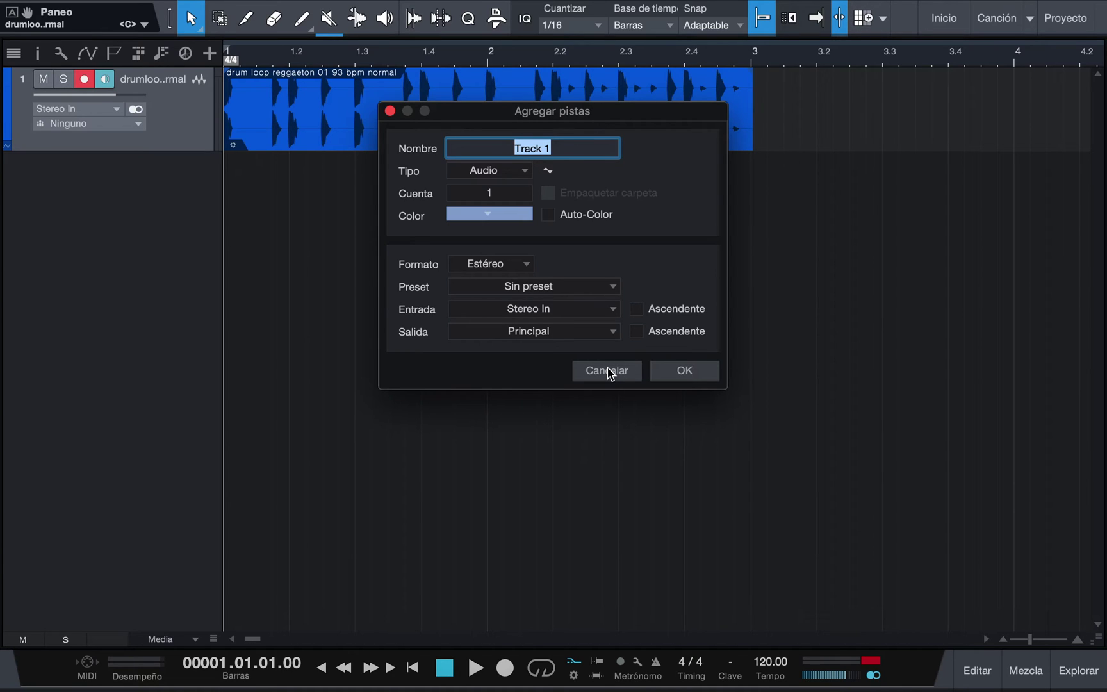
click(609, 371)
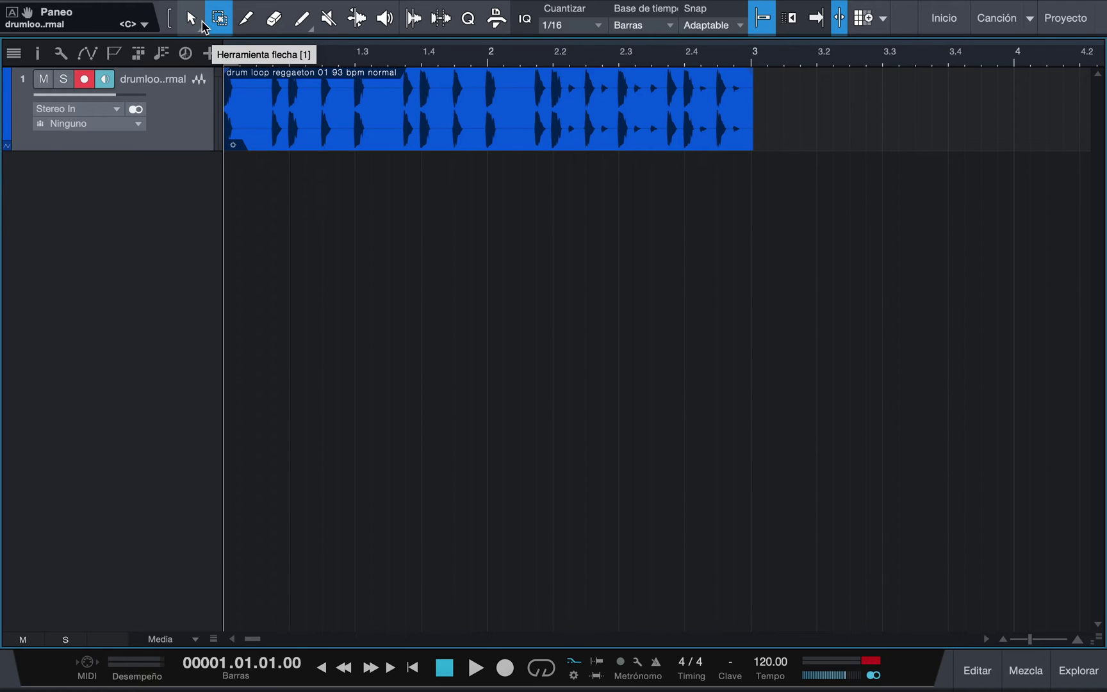
- Try the range, split, eraser and paint tools in turn, and return to the arrow tool
click(215, 21)
click(246, 19)
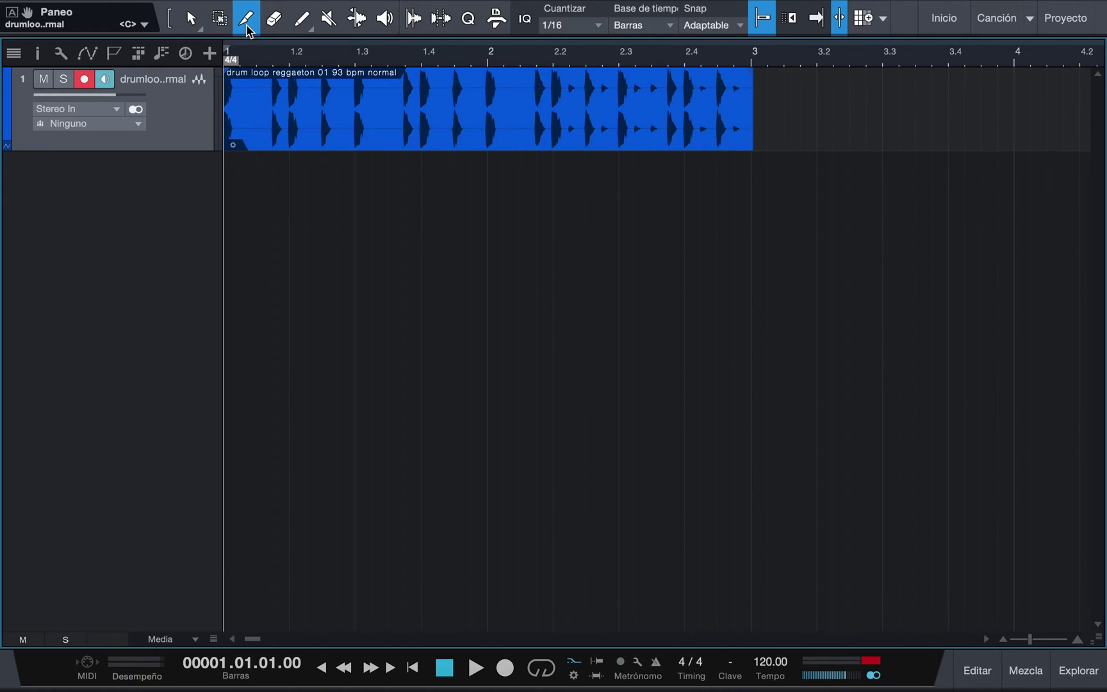
click(274, 20)
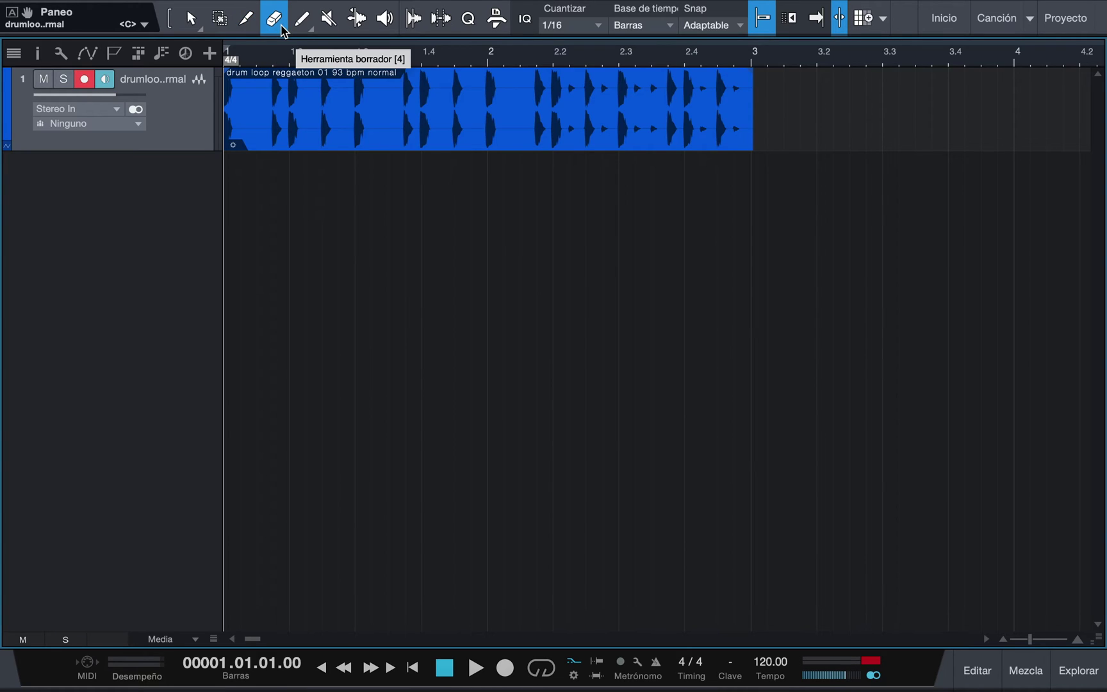
click(299, 26)
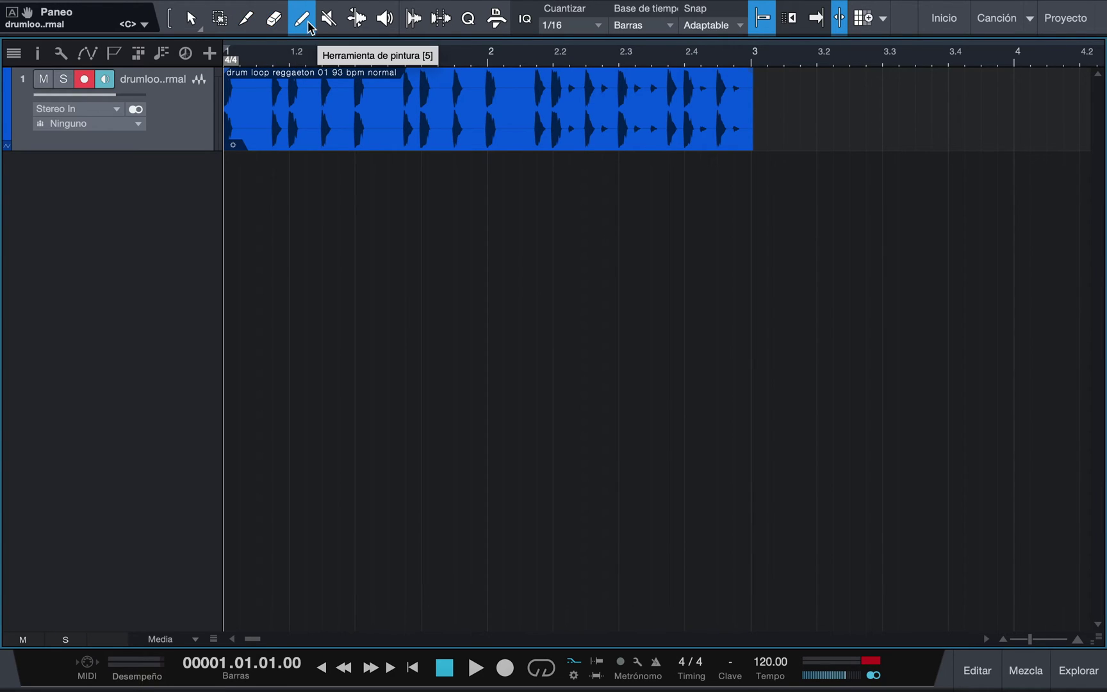
click(188, 20)
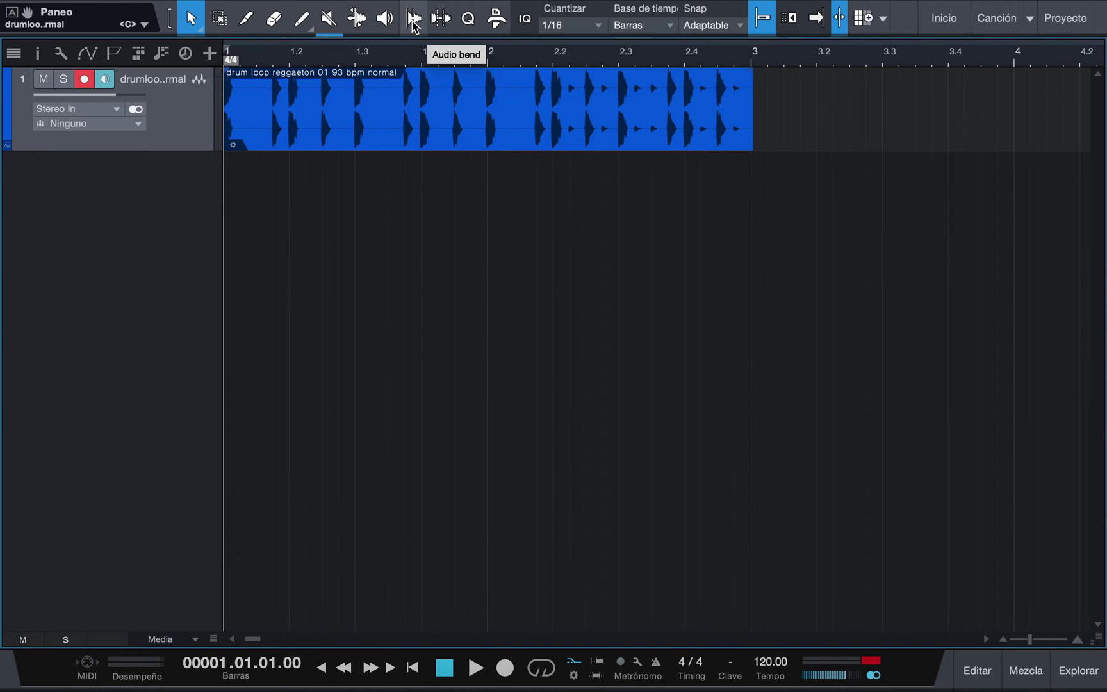
- Examine the Audio bend settings and the Strip Silence settings, closing each one again
click(414, 19)
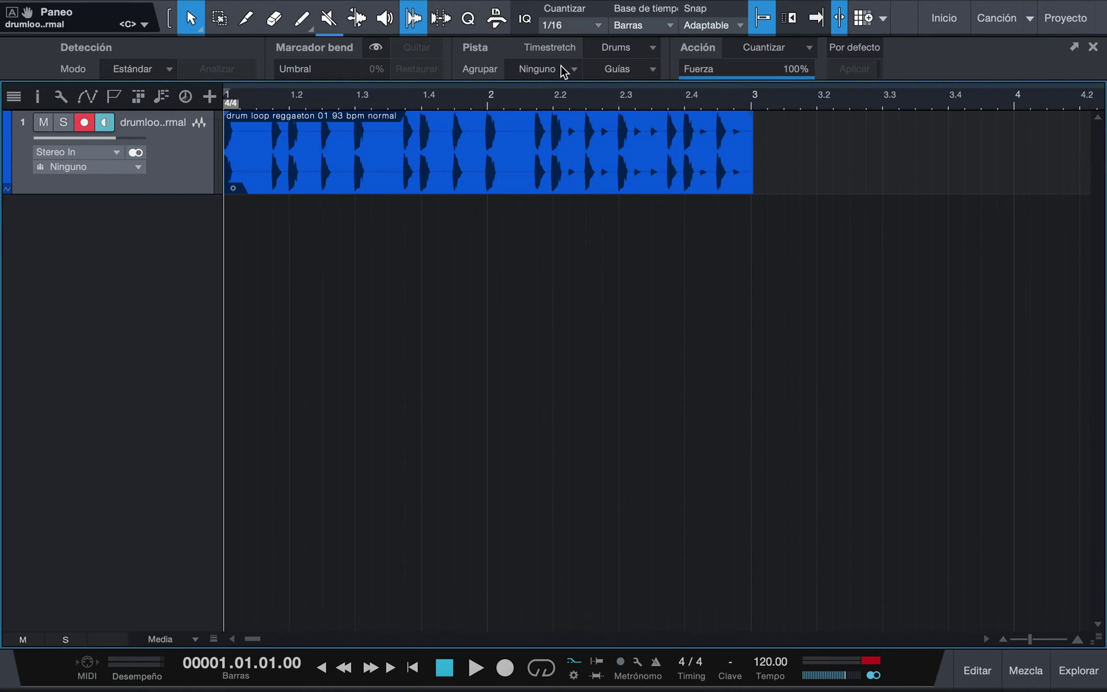
click(414, 23)
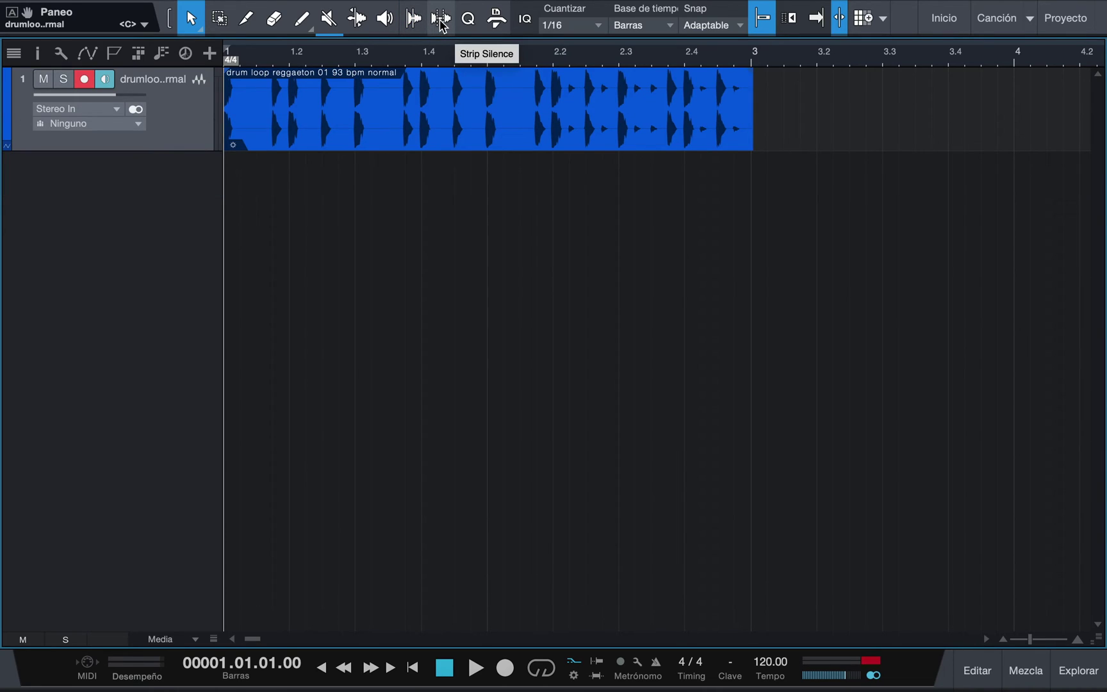
click(442, 23)
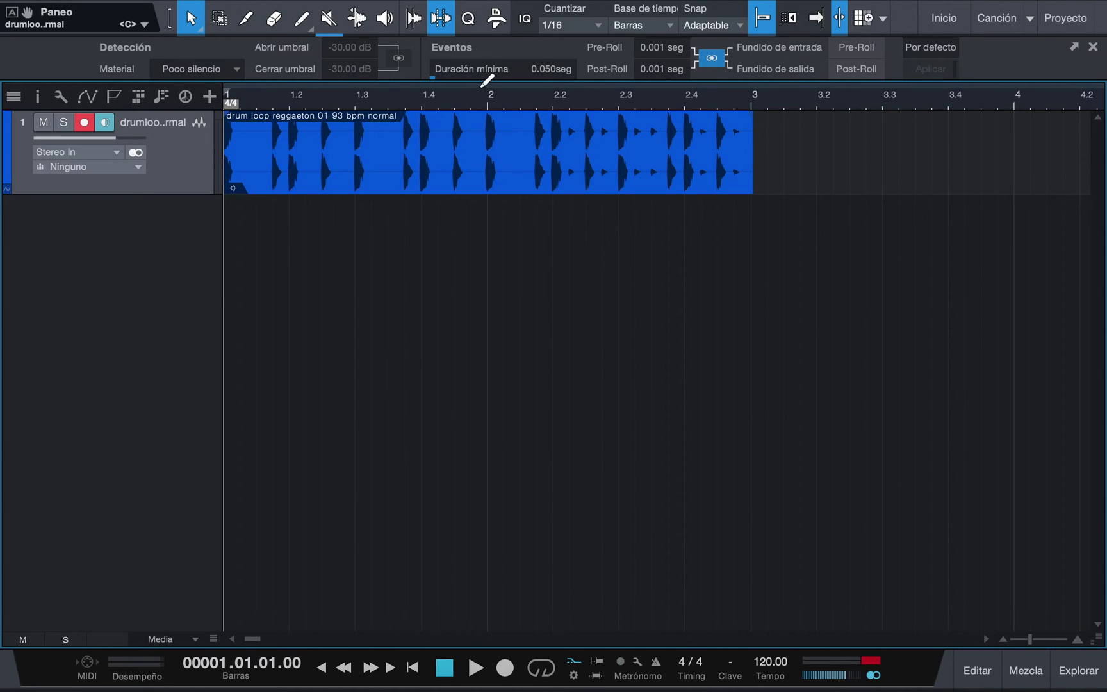
click(442, 29)
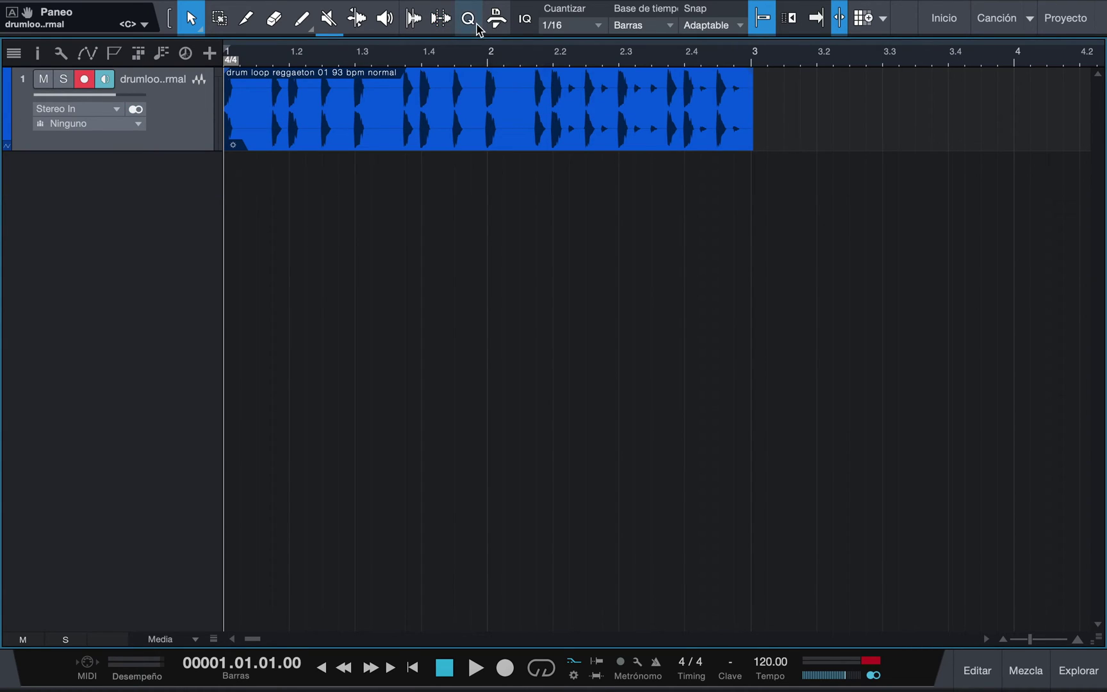
- Show the quantize settings and set the Cuantizar value to 1/4
click(476, 24)
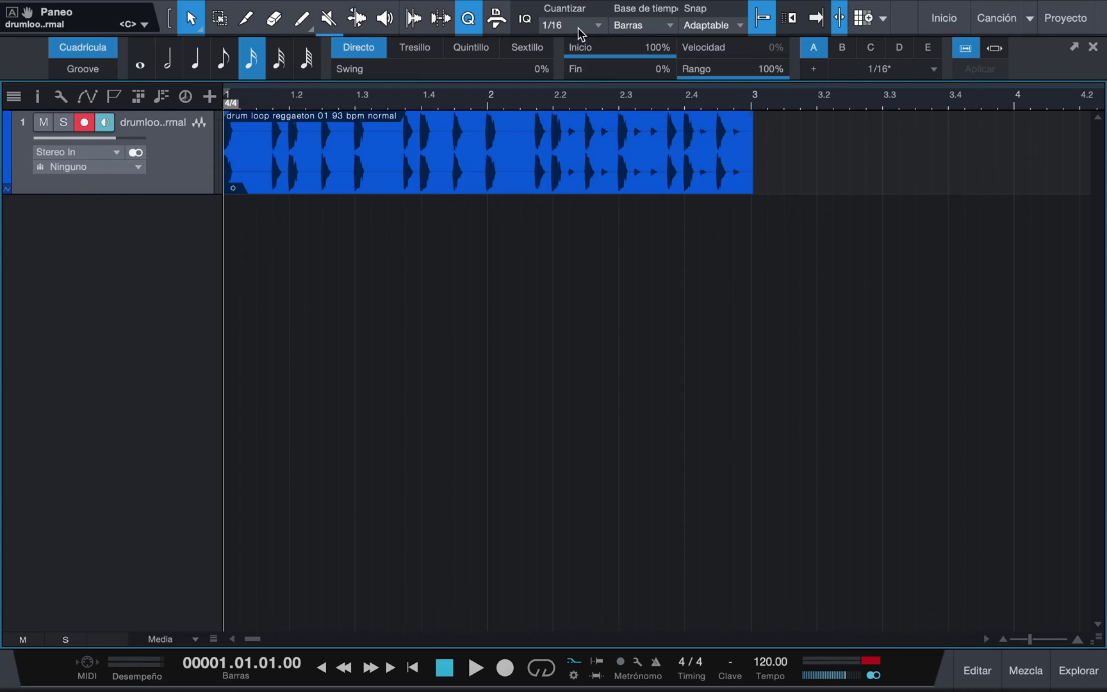
click(599, 28)
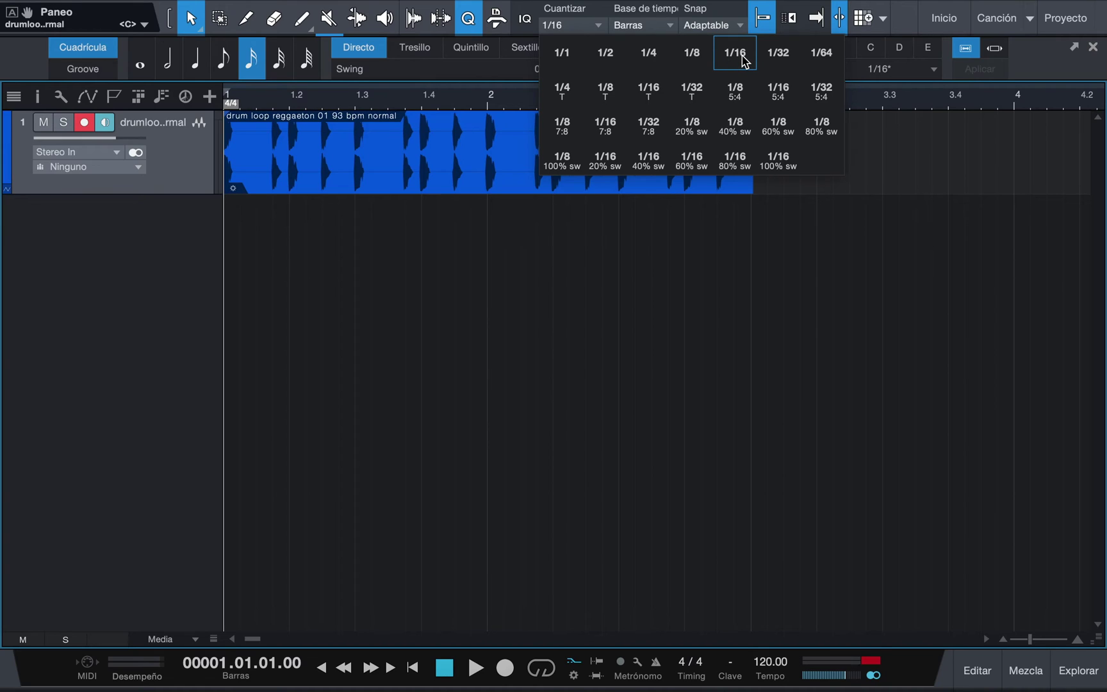
click(653, 59)
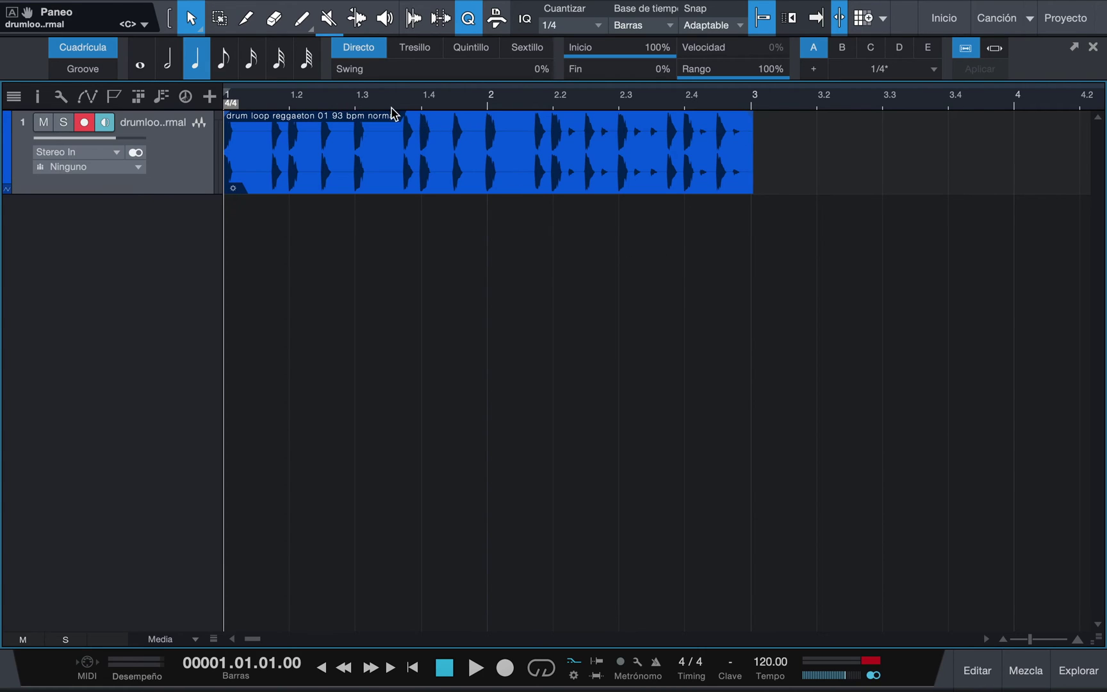
- View the macro commands and try input quantize, hiding the macros and switching input quantize off again
click(493, 22)
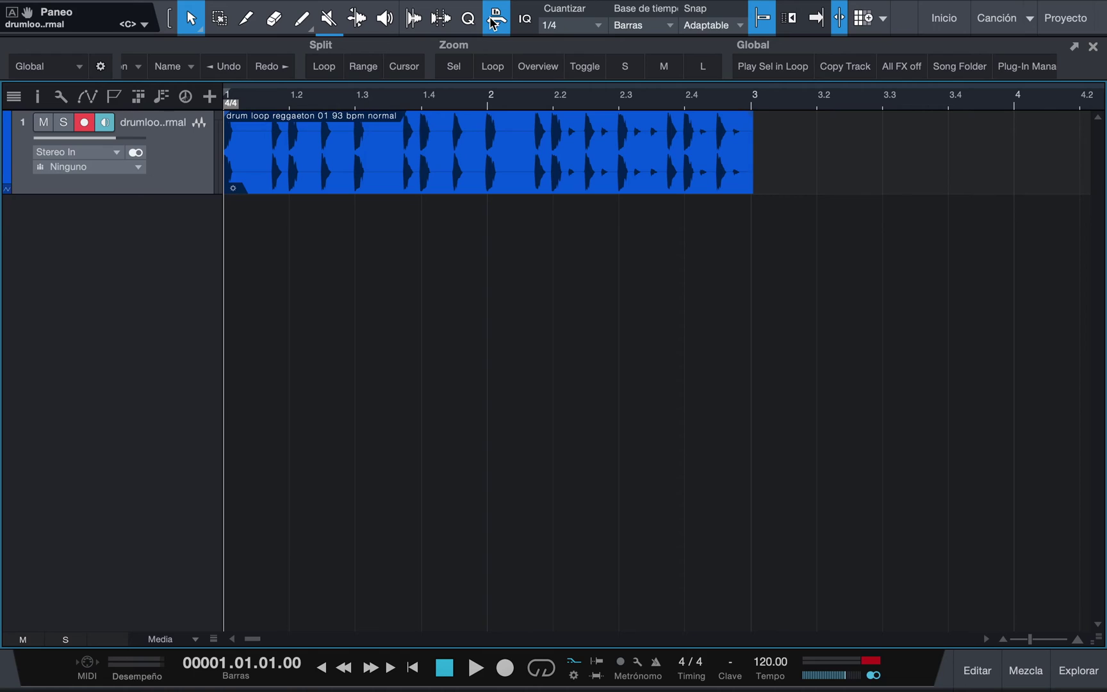
click(527, 21)
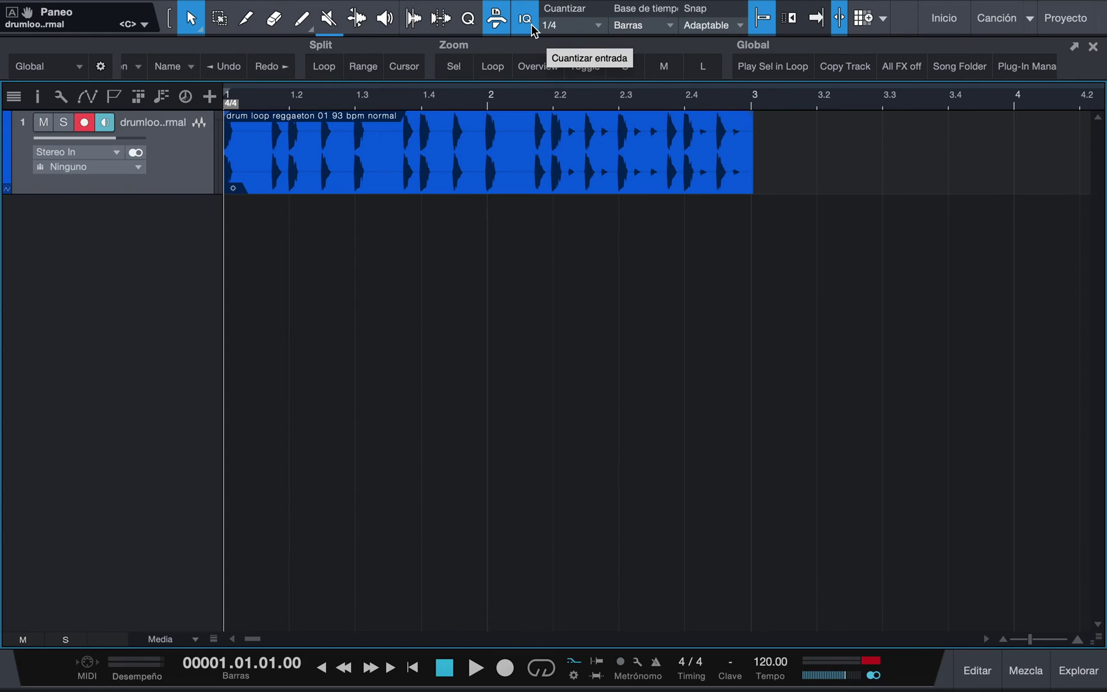
click(532, 30)
click(531, 31)
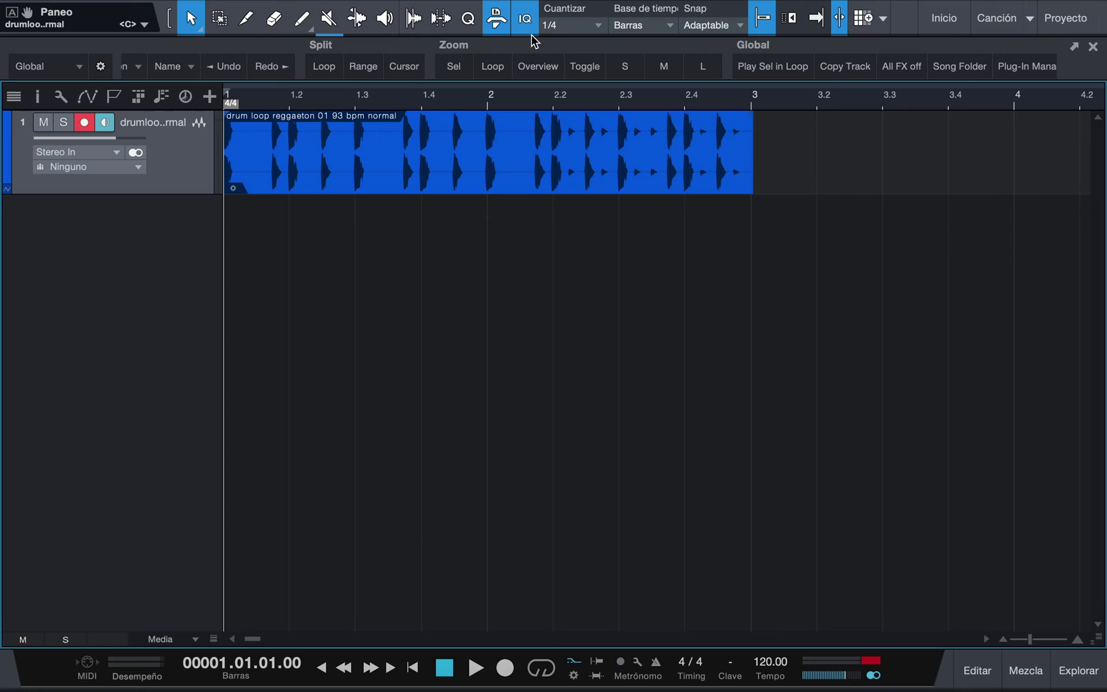
click(496, 21)
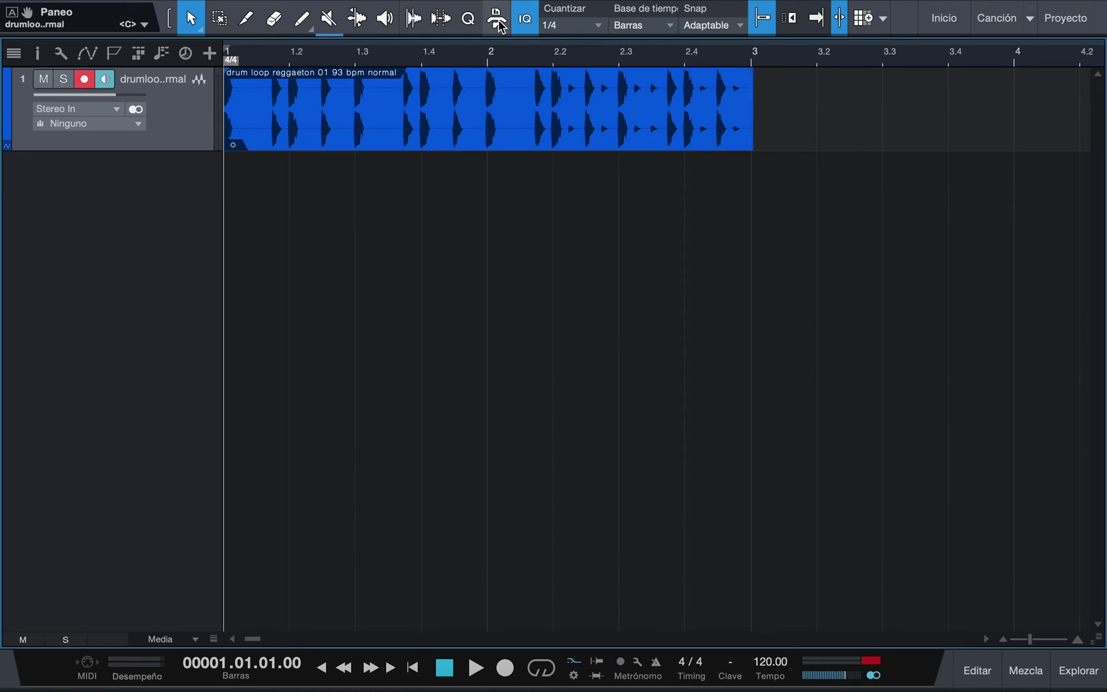
click(533, 24)
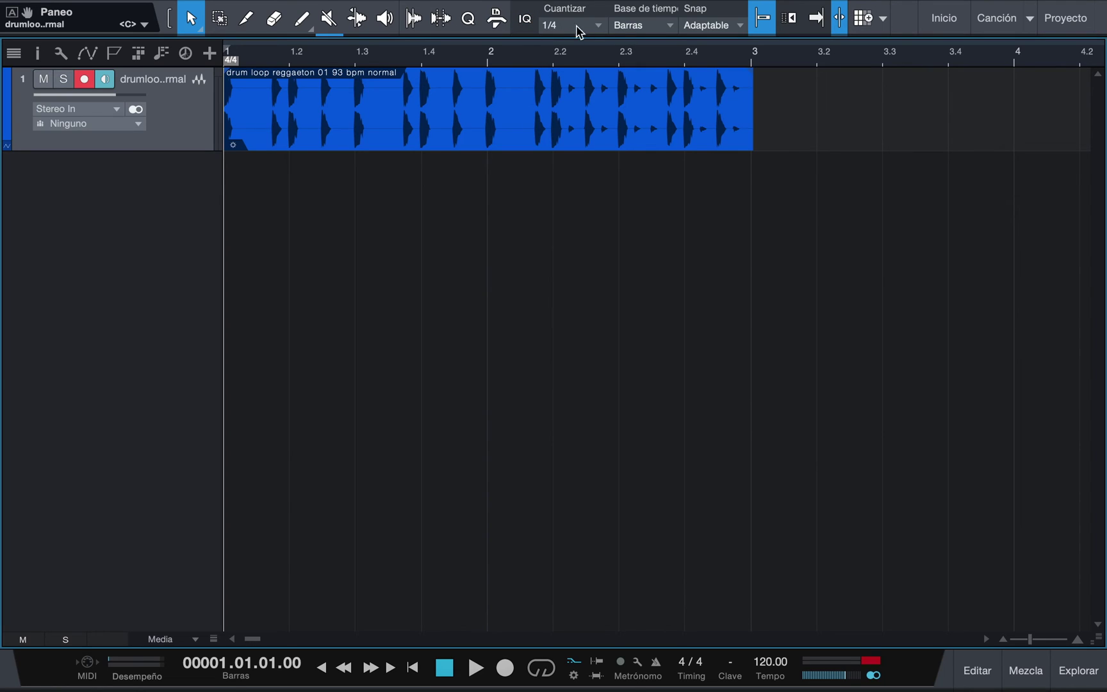
- Toggle snap and ripple edit (edición de onda), restoring snap to on and ripple edit to off
click(764, 19)
click(771, 24)
click(771, 24)
click(771, 25)
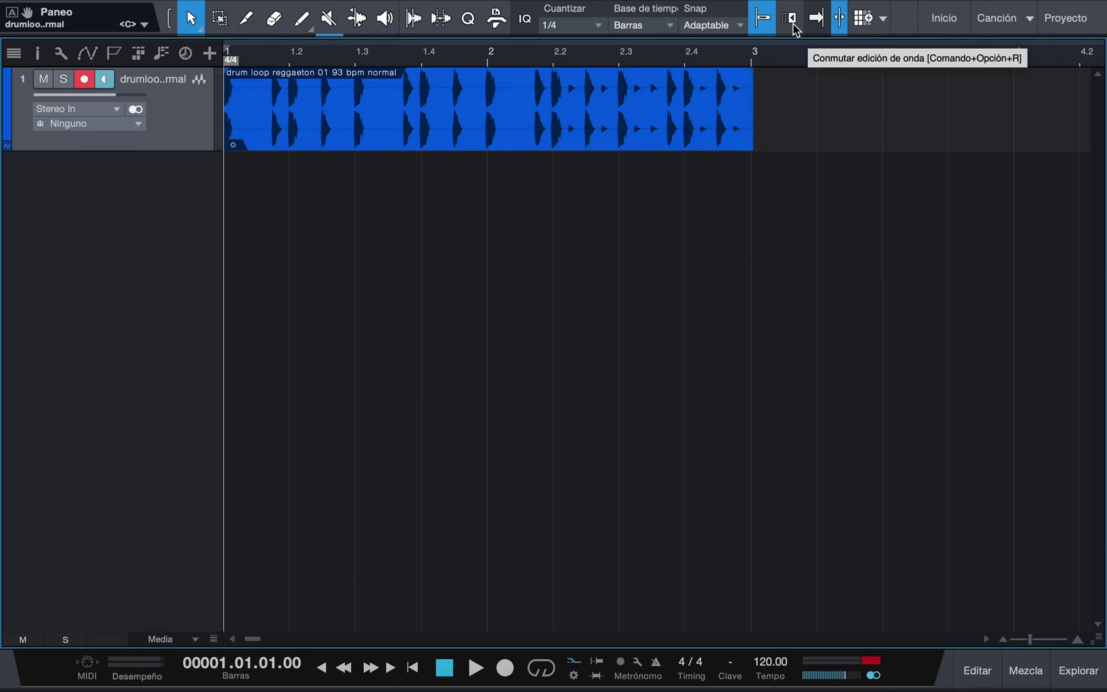
click(791, 22)
click(793, 26)
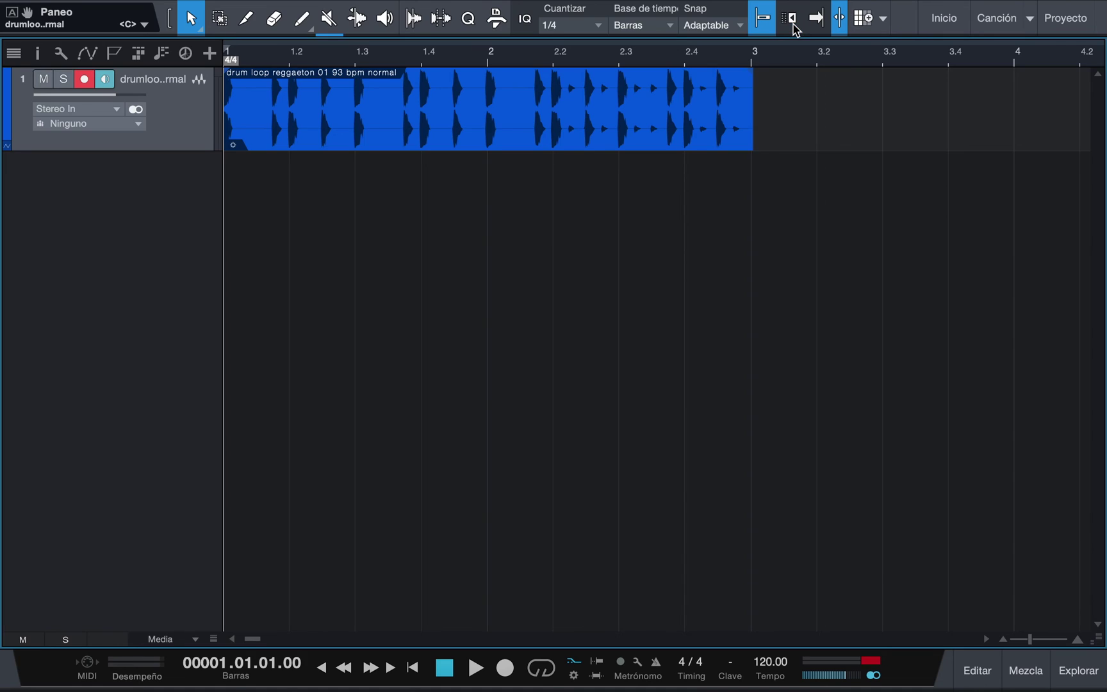
- Toggle ripple edit and autoscroll on and off again
click(794, 28)
click(794, 29)
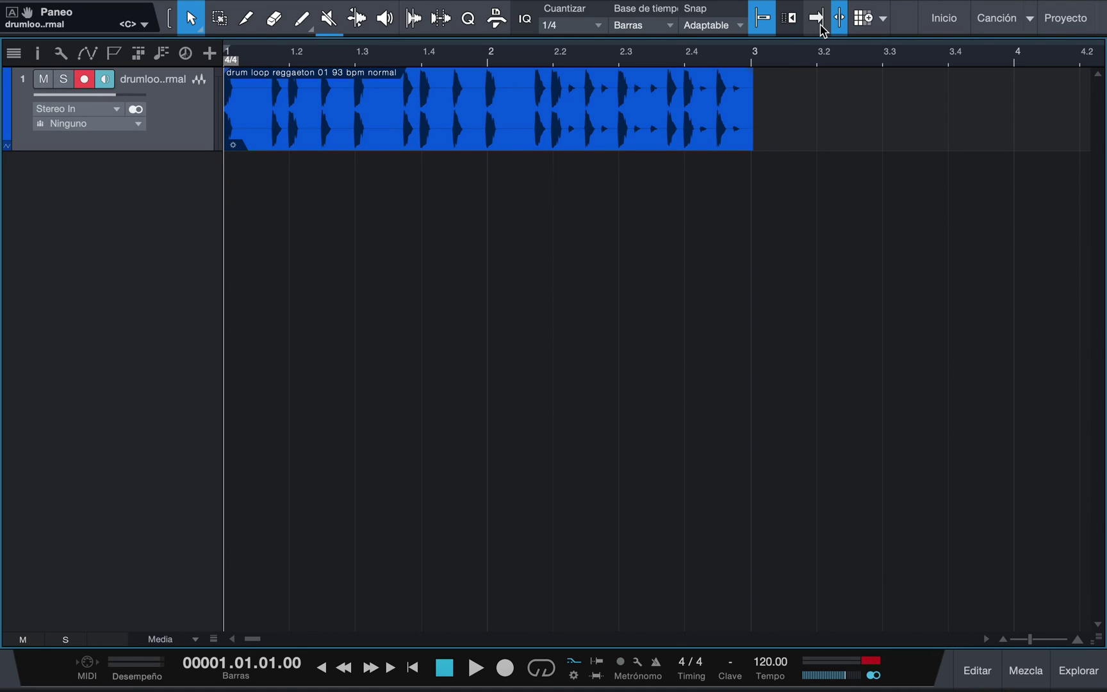
click(820, 26)
click(821, 27)
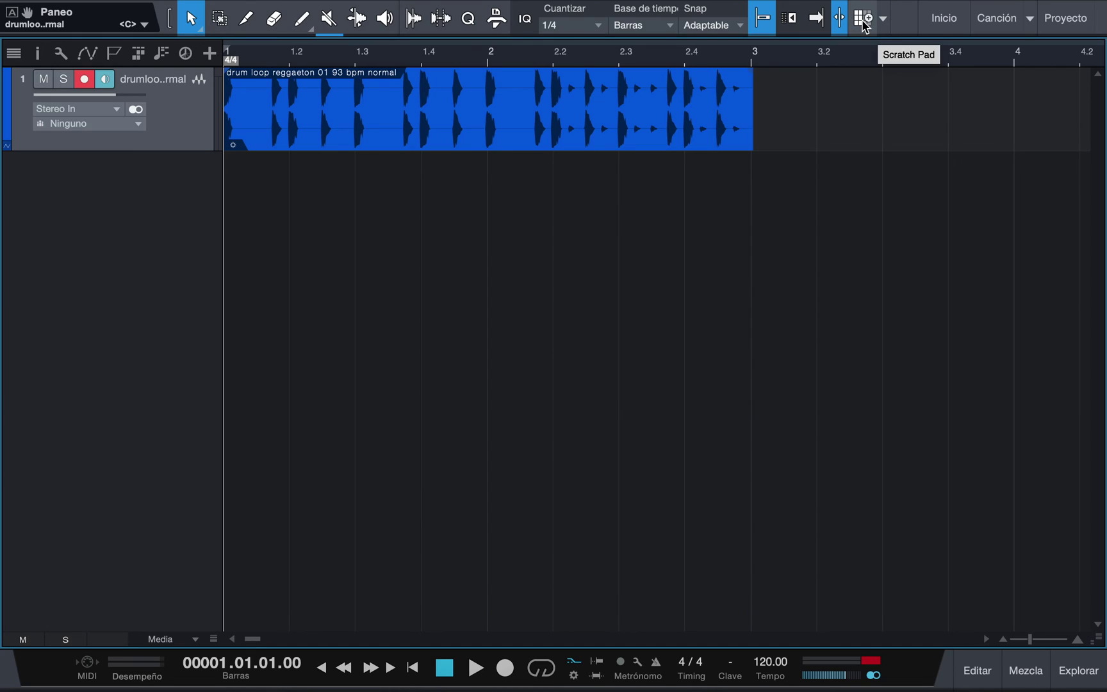
- Show the scratch pad, copy the drum loop into it at bar 2, and remove the copy and hide the scratch pad again
click(863, 19)
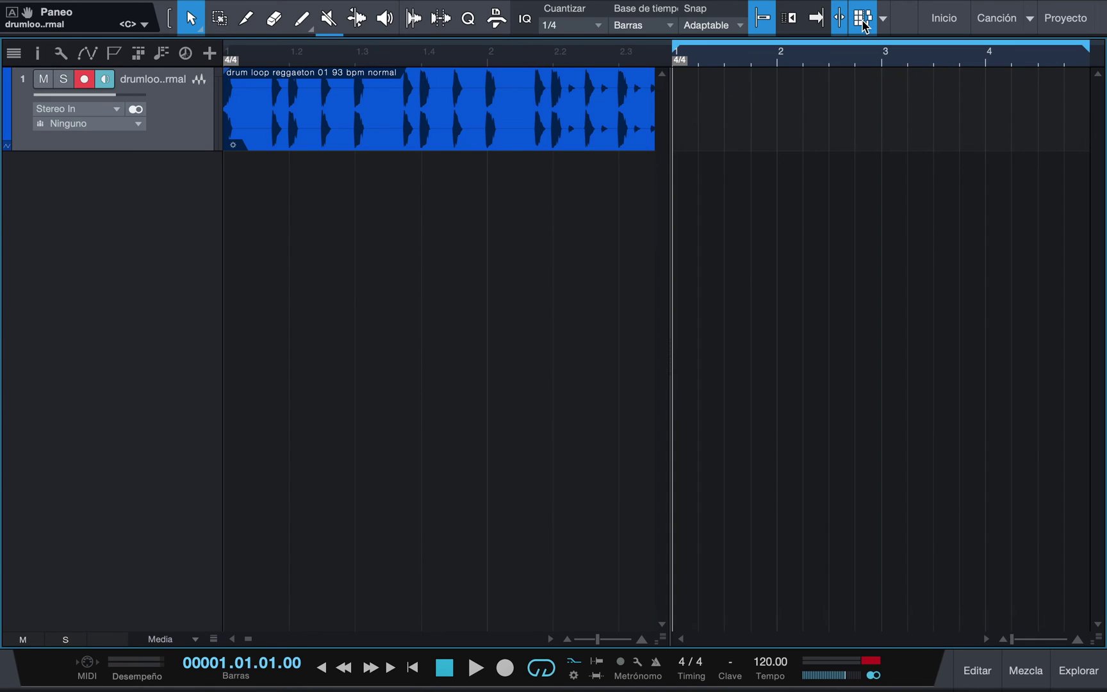
drag(551, 149, 877, 133)
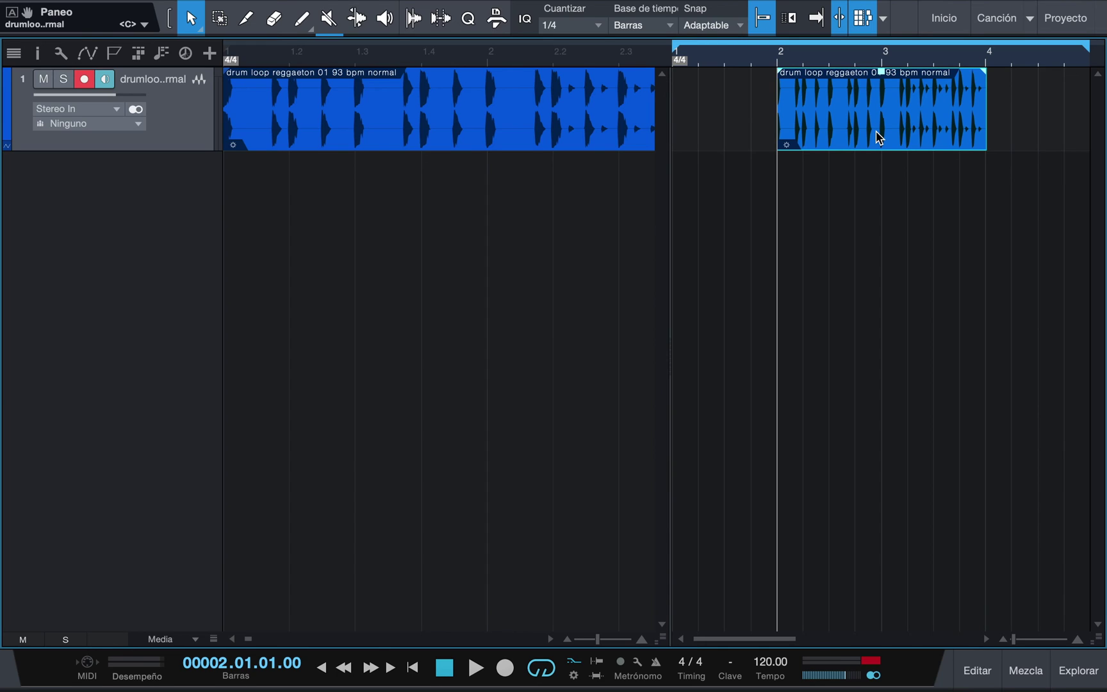
key(Delete)
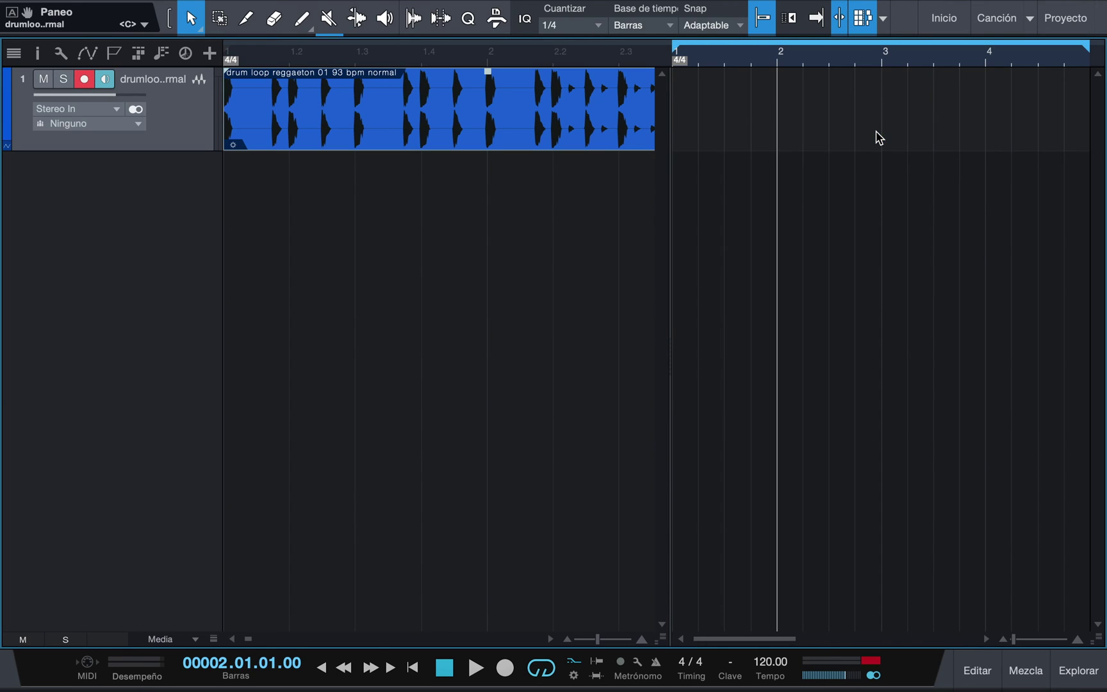
click(864, 22)
click(761, 162)
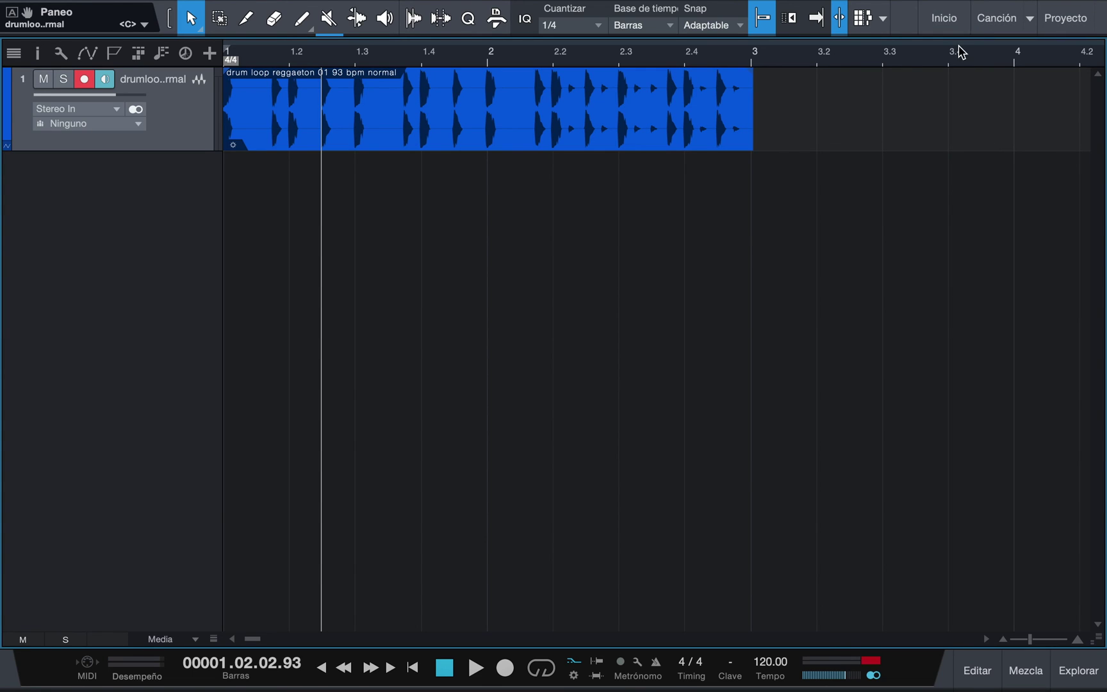
- View the start page (Inicio) and the list of open songs, returning to the song's arrangement
click(959, 24)
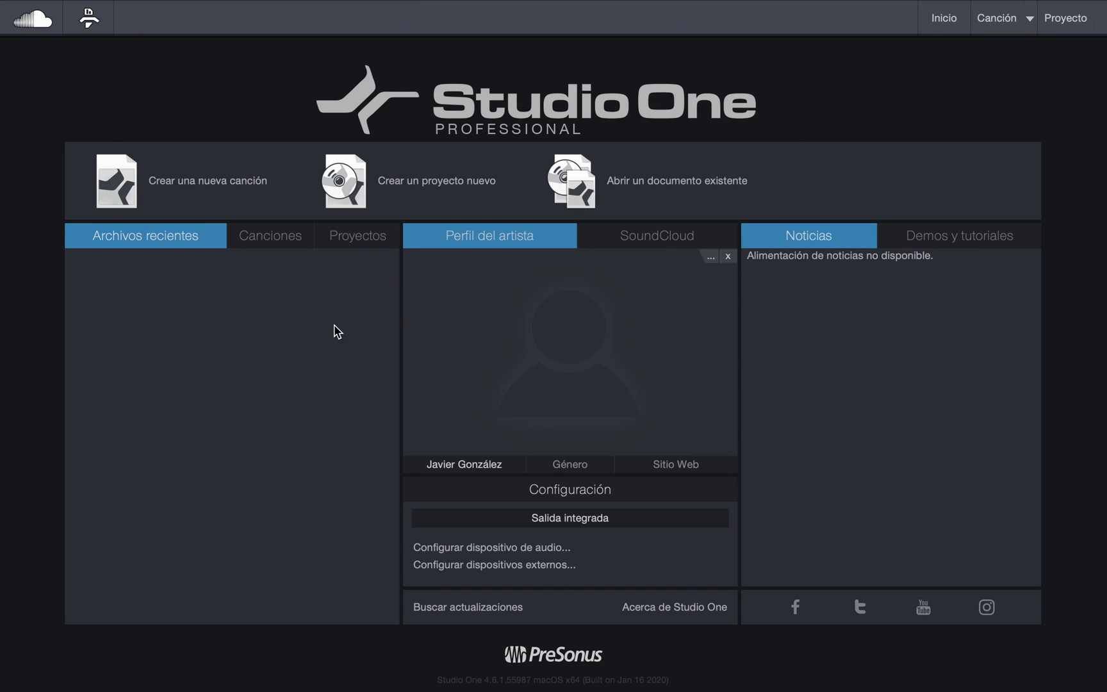
click(1034, 21)
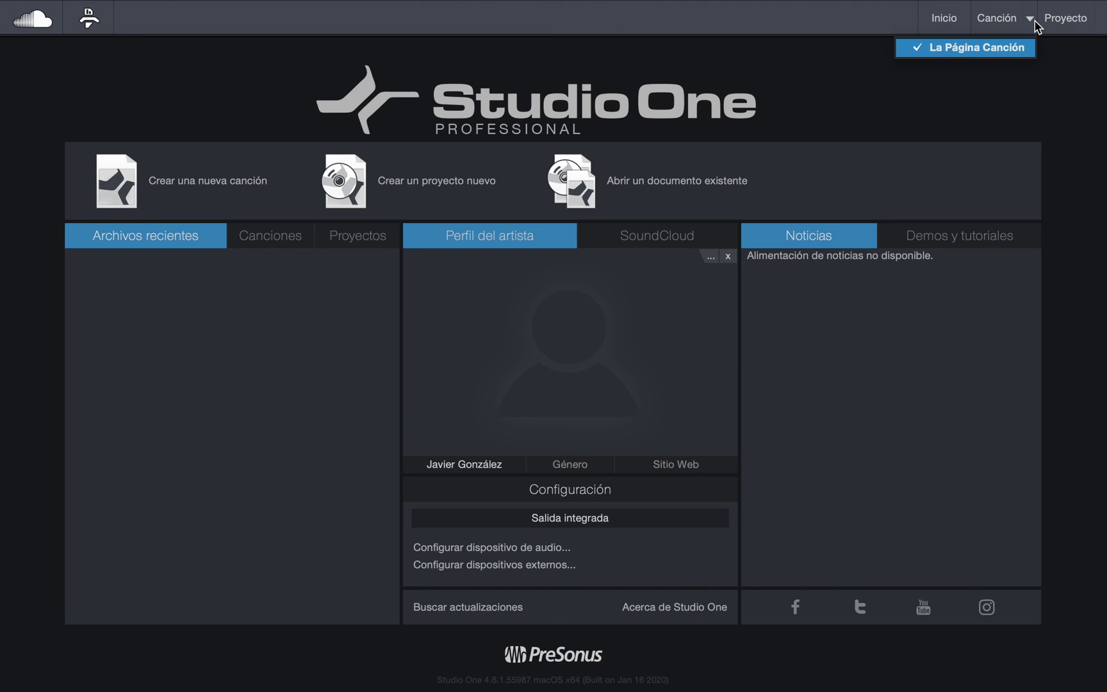
click(1020, 100)
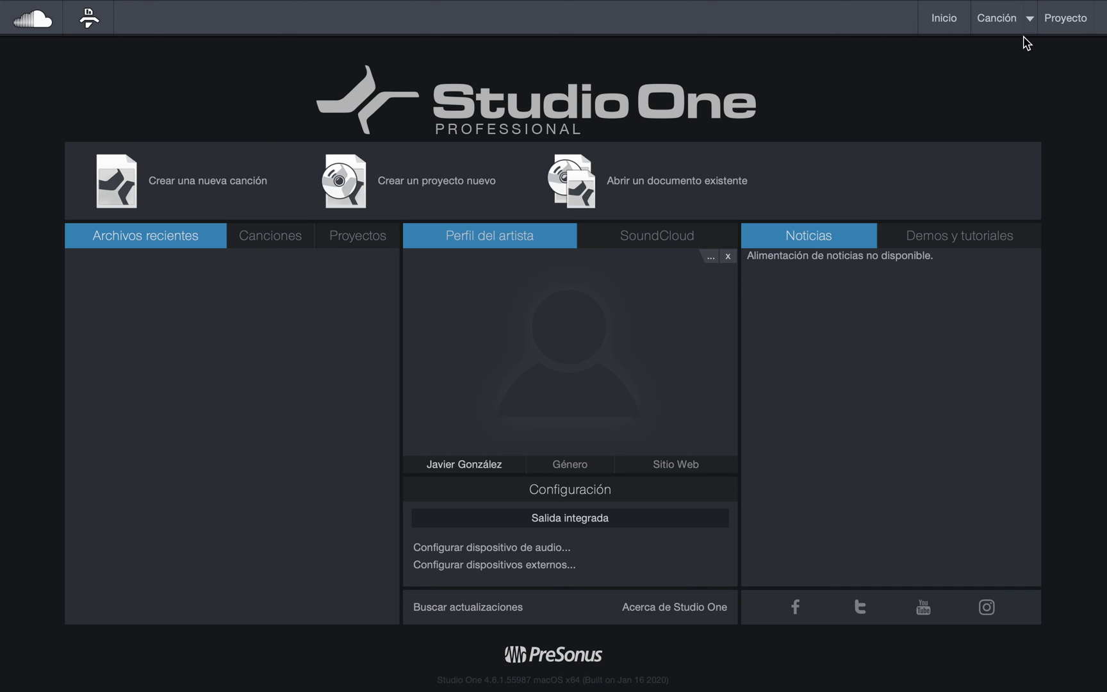
click(1001, 29)
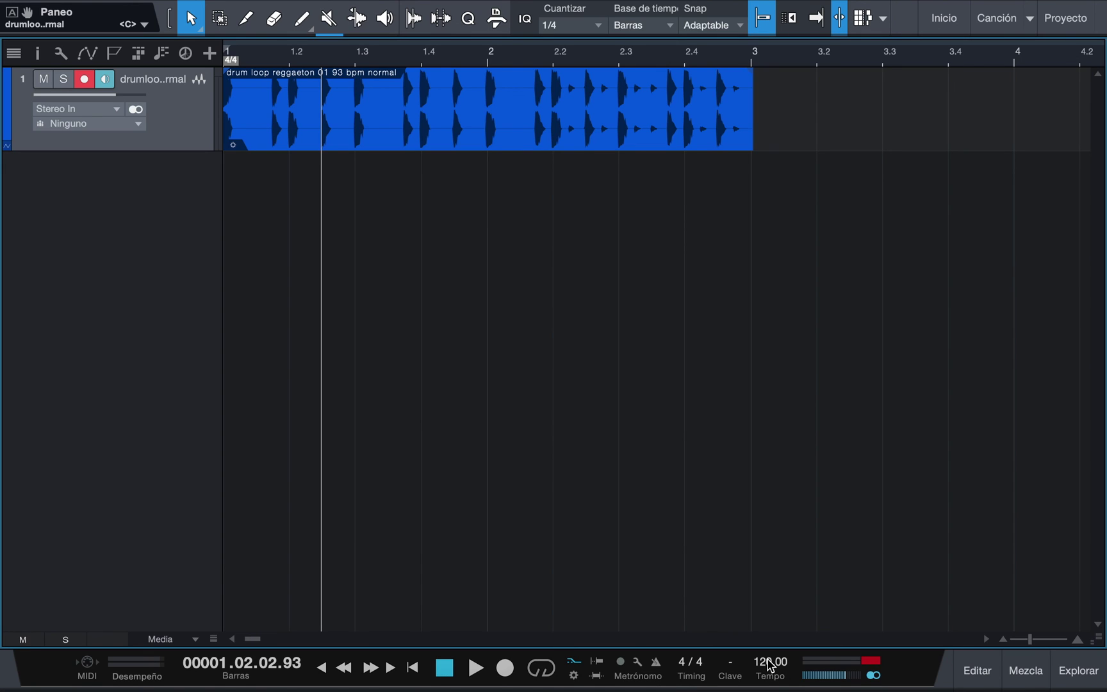
- Reset the main output's clip indicator and switch the main output to mono
click(875, 663)
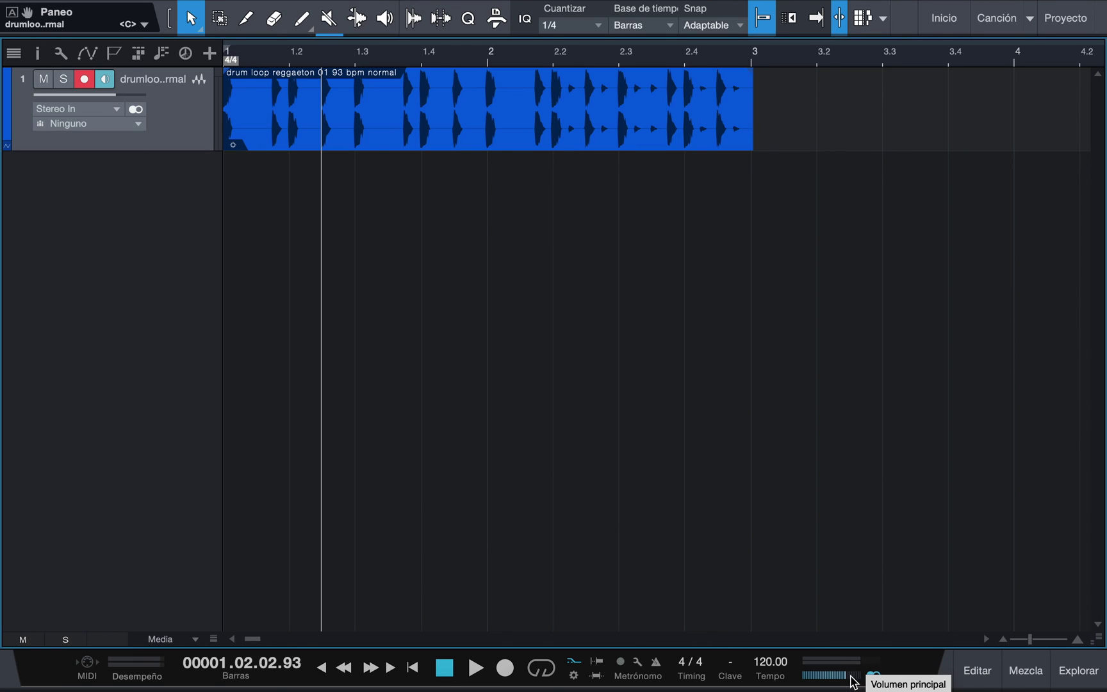
click(874, 677)
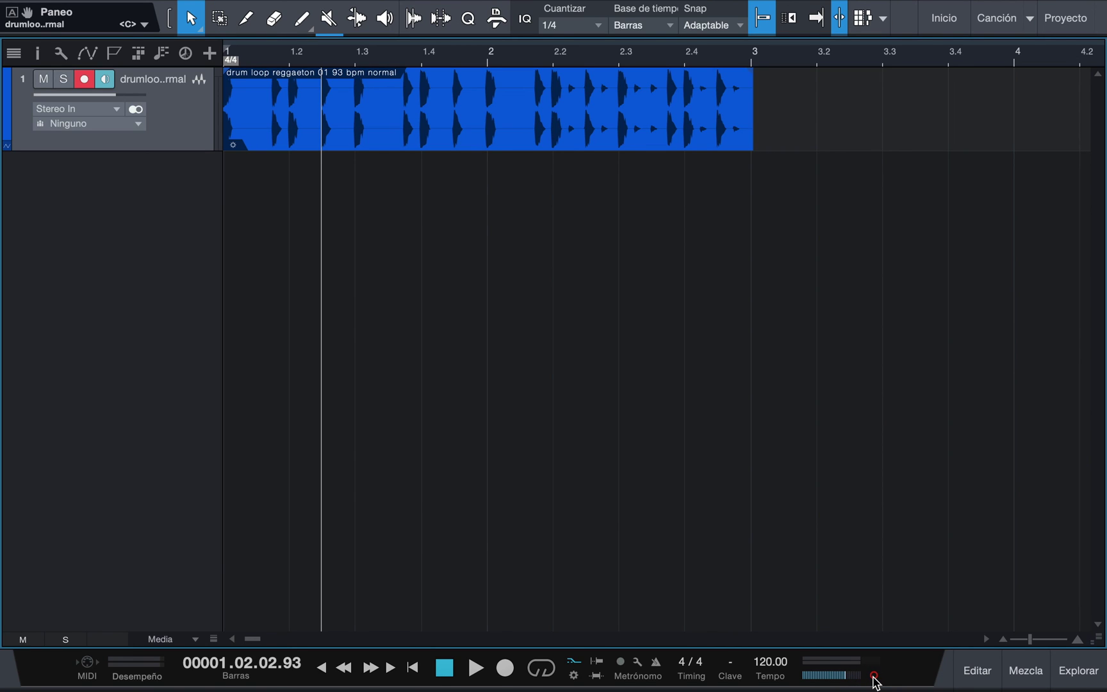